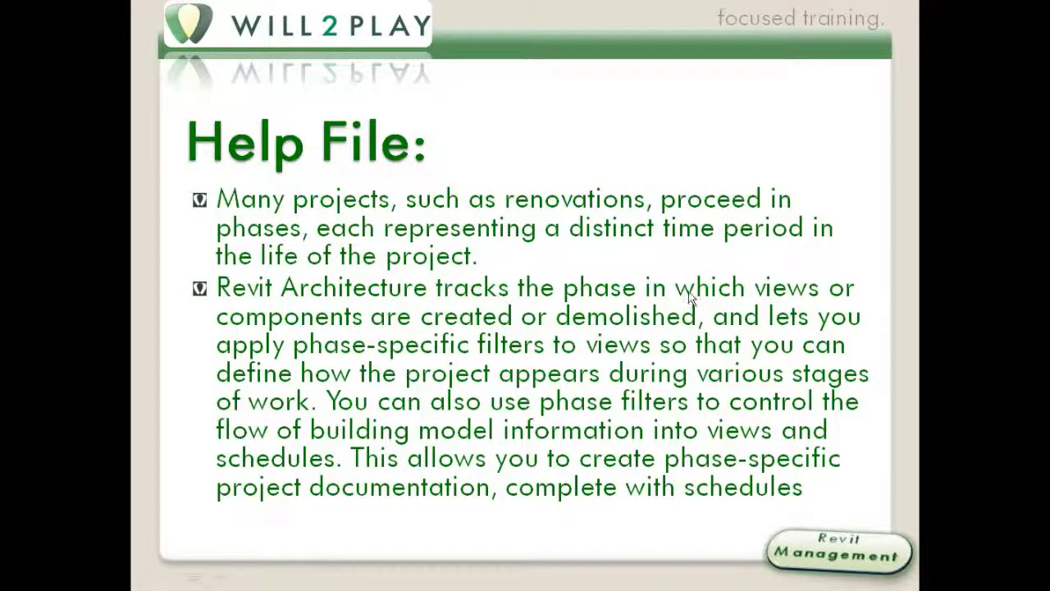
- Highlight 'phase-specific filters' and the passage from 'demolished' to 'appears' in yellow on the slide
{"action": "left_click_drag", "start_coordinate": [289, 353], "coordinate": [541, 352]}
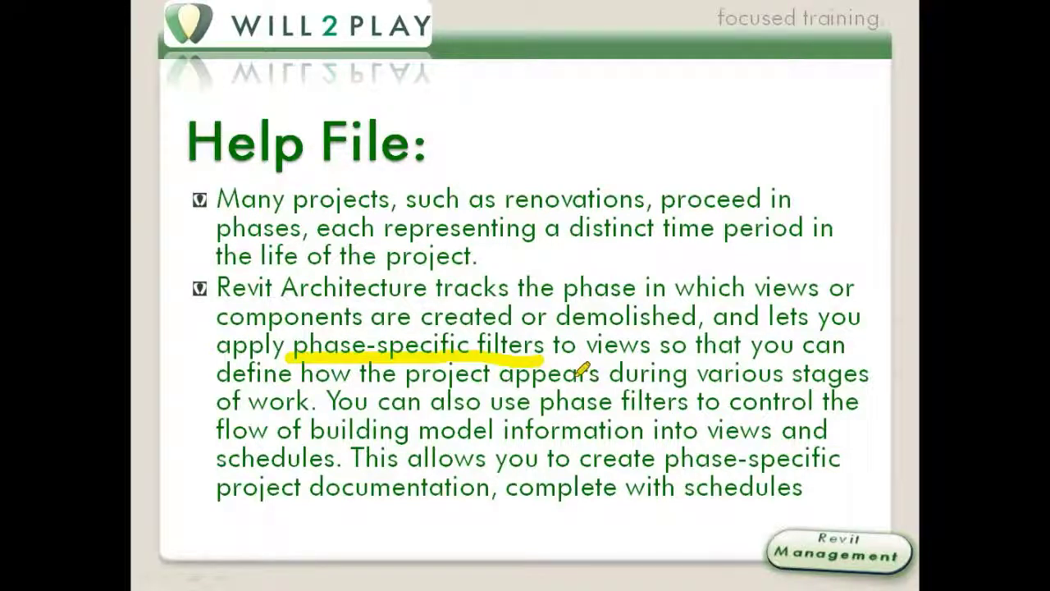
{"action": "mouse_move", "coordinate": [576, 319]}
{"action": "left_mouse_down"}
{"action": "mouse_move", "coordinate": [605, 374]}
{"action": "mouse_move", "coordinate": [586, 325]}
{"action": "left_mouse_up"}
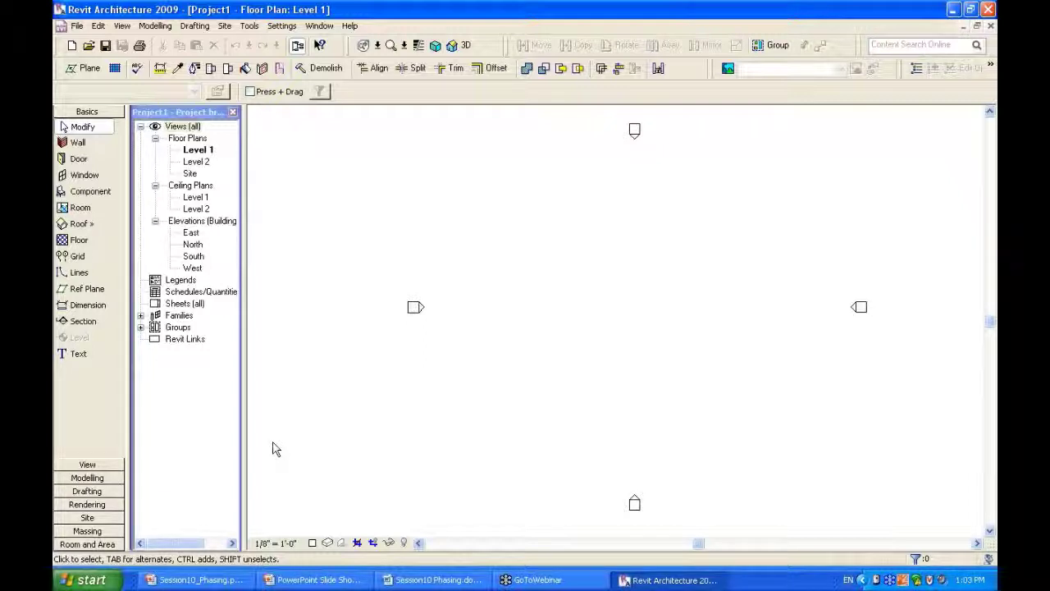
- Draw two vertical walls near the plan centre with WA, straightening the slanted second wall
{"action": "key", "text": "w"}
{"action": "key", "text": "a"}
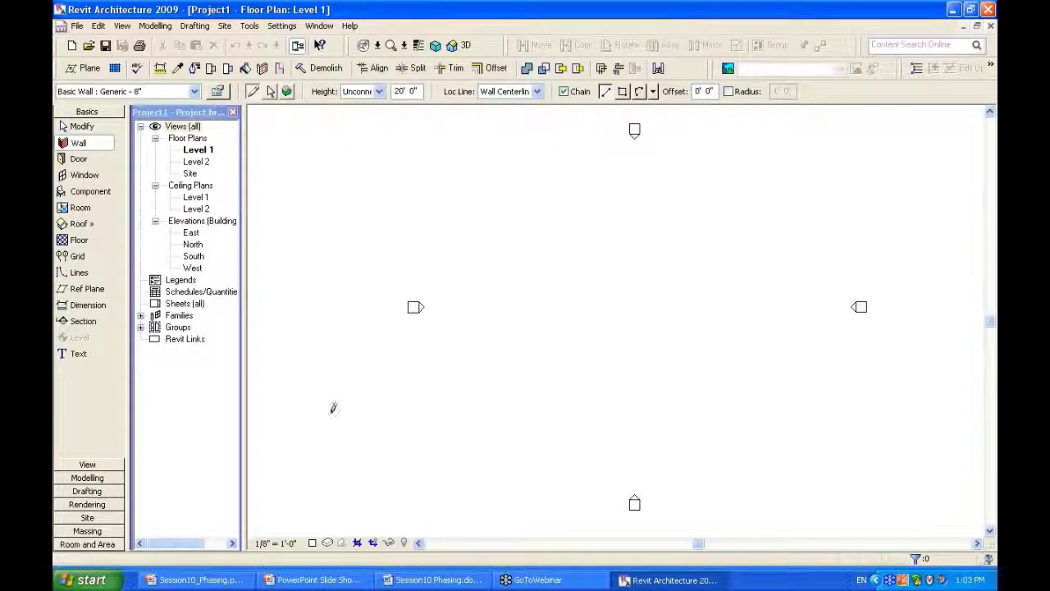
{"action": "left_click", "coordinate": [579, 224]}
{"action": "left_click", "coordinate": [577, 332]}
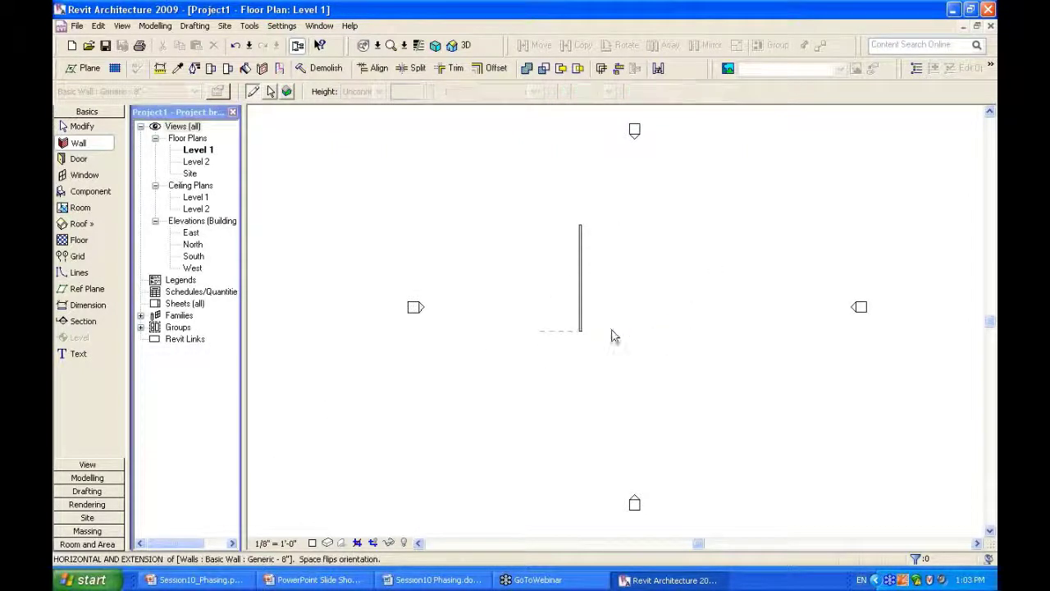
{"action": "left_click", "coordinate": [606, 224]}
{"action": "key", "text": "Escape"}
{"action": "key", "text": "Escape"}
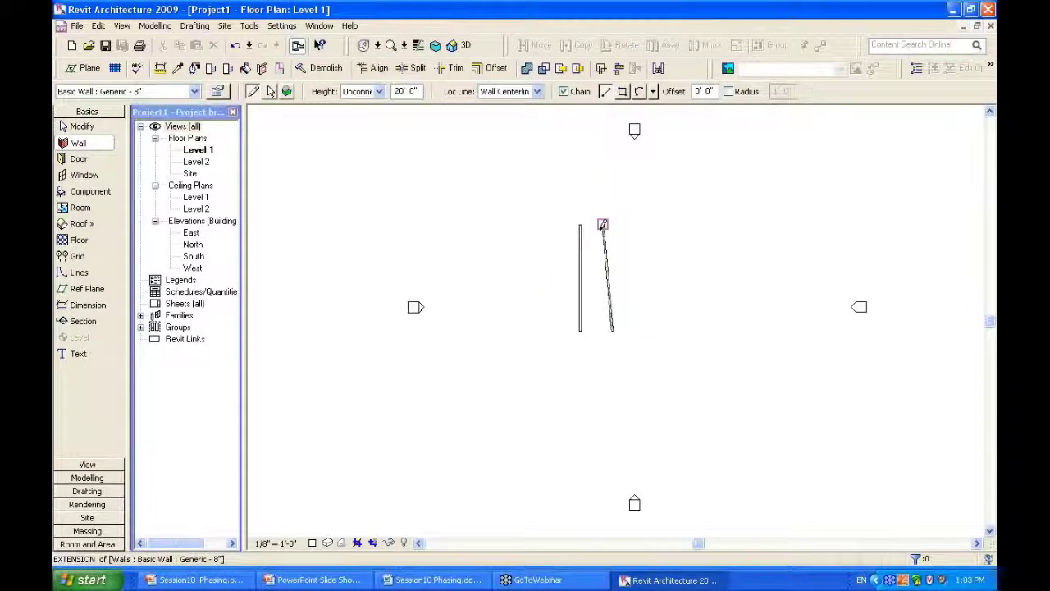
{"action": "scroll", "coordinate": [645, 247], "scroll_direction": "up", "scroll_amount": 2}
{"action": "left_click", "coordinate": [605, 248]}
{"action": "left_click_drag", "start_coordinate": [604, 226], "coordinate": [593, 317]}
{"action": "left_click", "coordinate": [547, 345]}
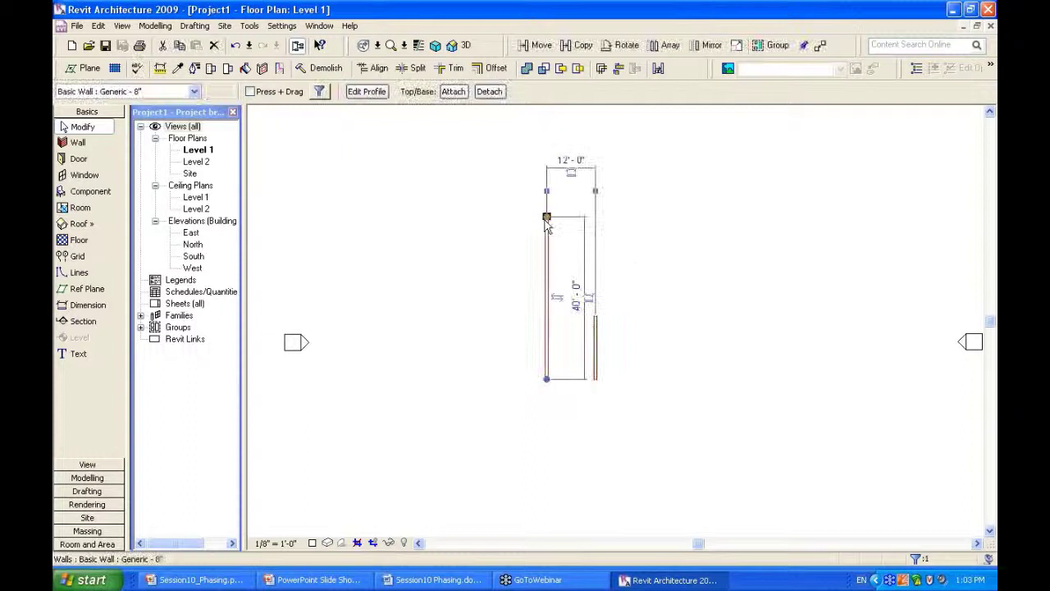
- Copy the two walls and paste the pair to the right of the originals
{"action": "scroll", "coordinate": [638, 338], "scroll_direction": "up", "scroll_amount": 5}
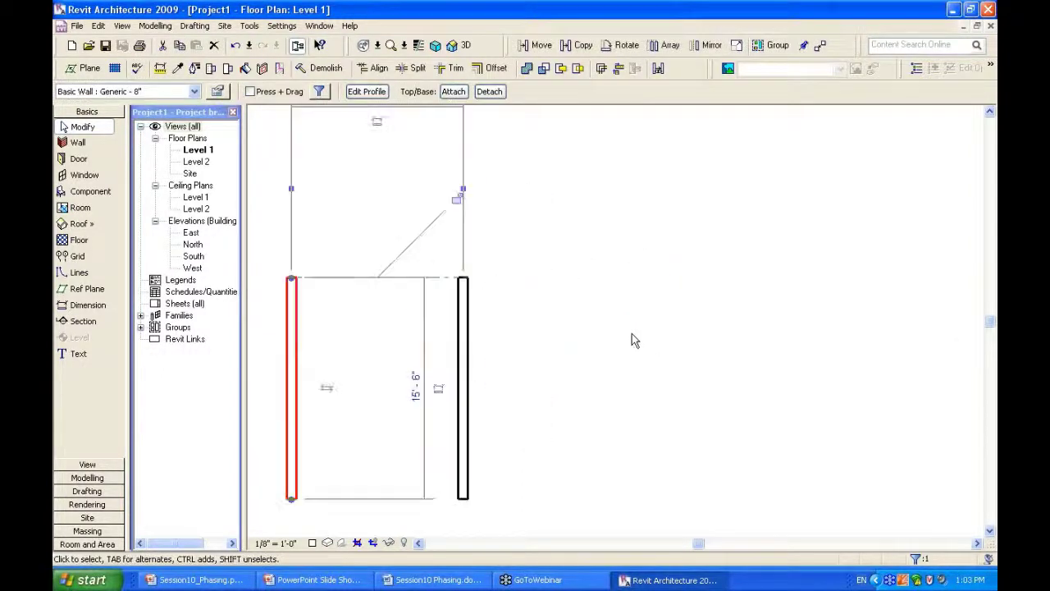
{"action": "left_click", "coordinate": [480, 364], "text": "ctrl"}
{"action": "key", "text": "c"}
{"action": "key", "text": "c"}
{"action": "left_click", "coordinate": [283, 439]}
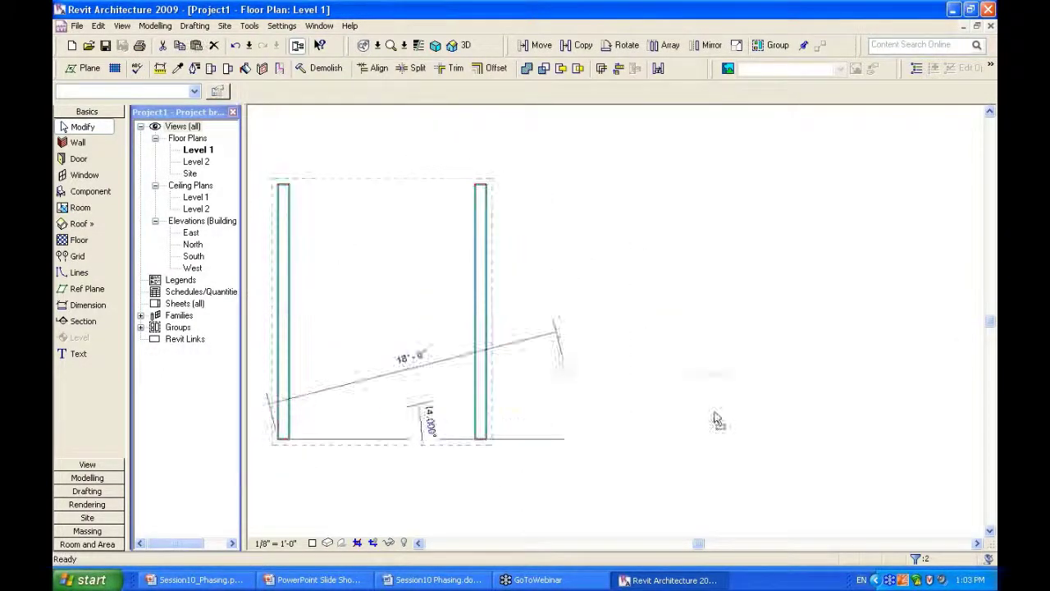
{"action": "left_click", "coordinate": [661, 439]}
{"action": "scroll", "coordinate": [722, 443], "scroll_direction": "down", "scroll_amount": 2}
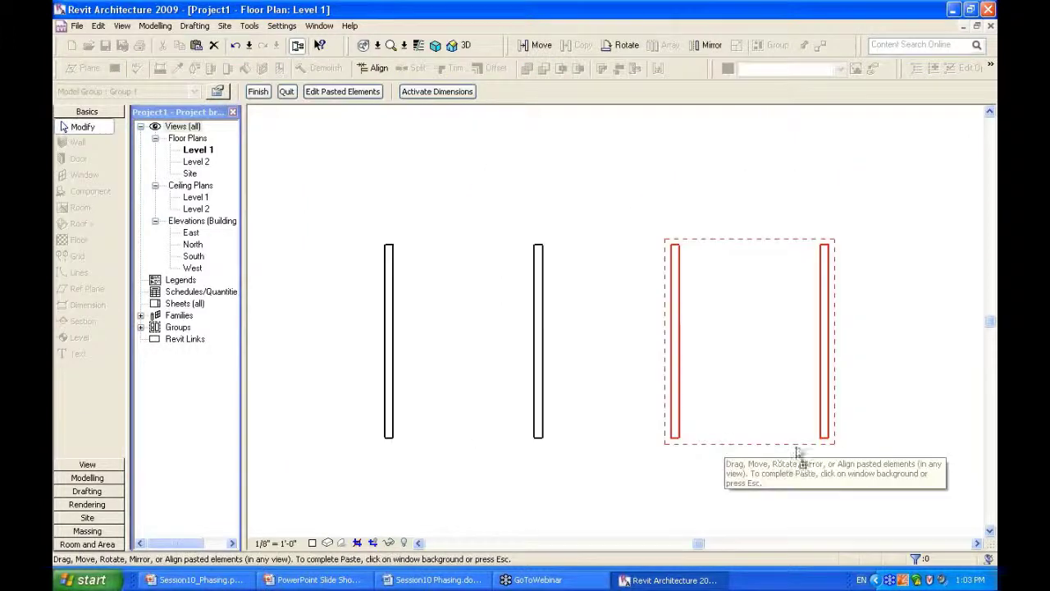
{"action": "middle_click_drag", "start_coordinate": [821, 448], "coordinate": [795, 446]}
{"action": "left_click", "coordinate": [603, 454]}
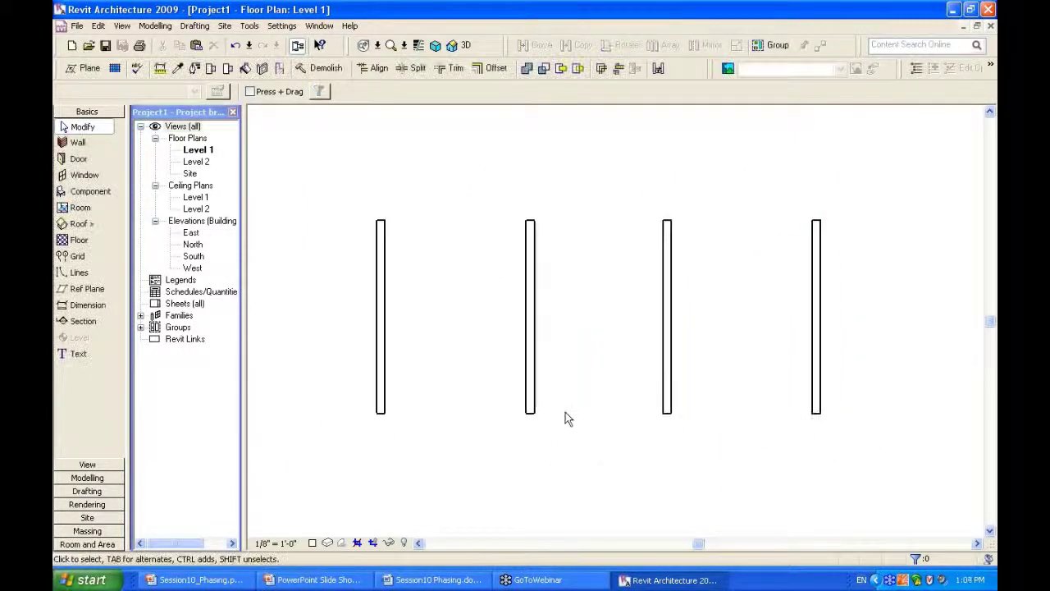
{"action": "left_click", "coordinate": [281, 25]}
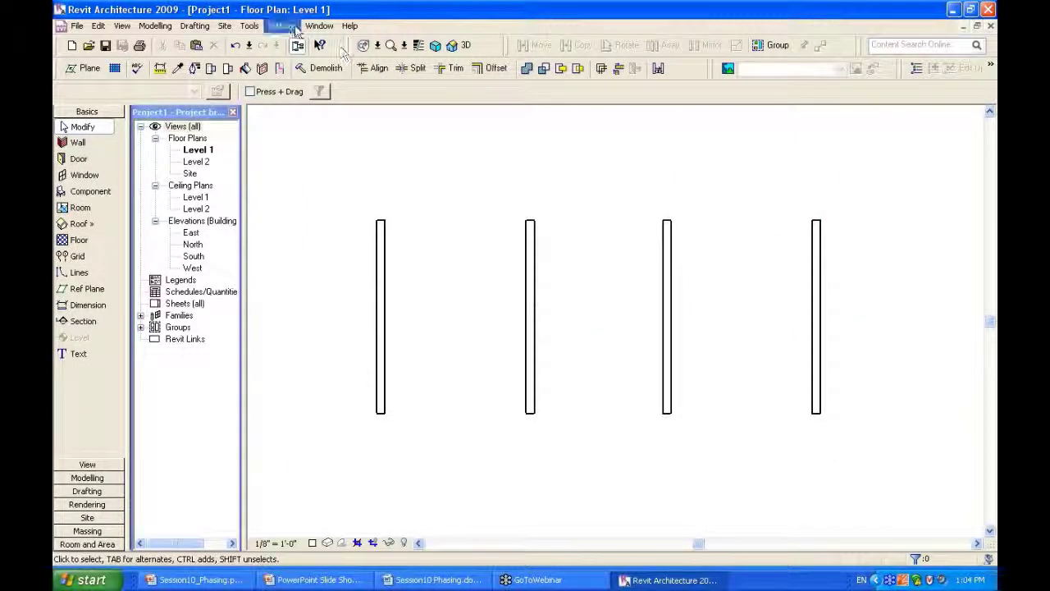
{"action": "mouse_move", "coordinate": [319, 25]}
{"action": "mouse_move", "coordinate": [281, 26]}
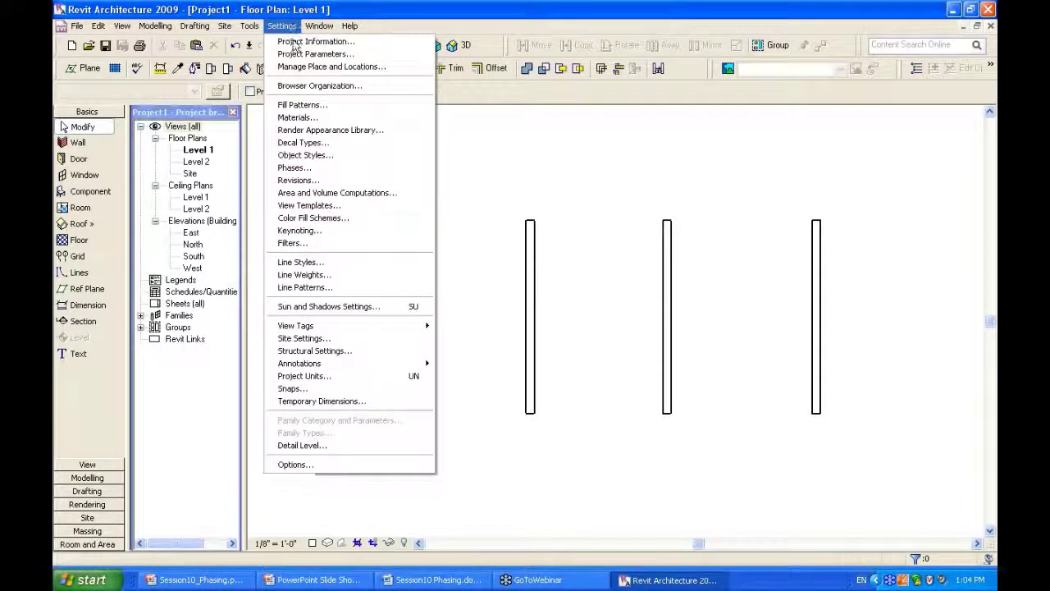
{"action": "left_click", "coordinate": [345, 173]}
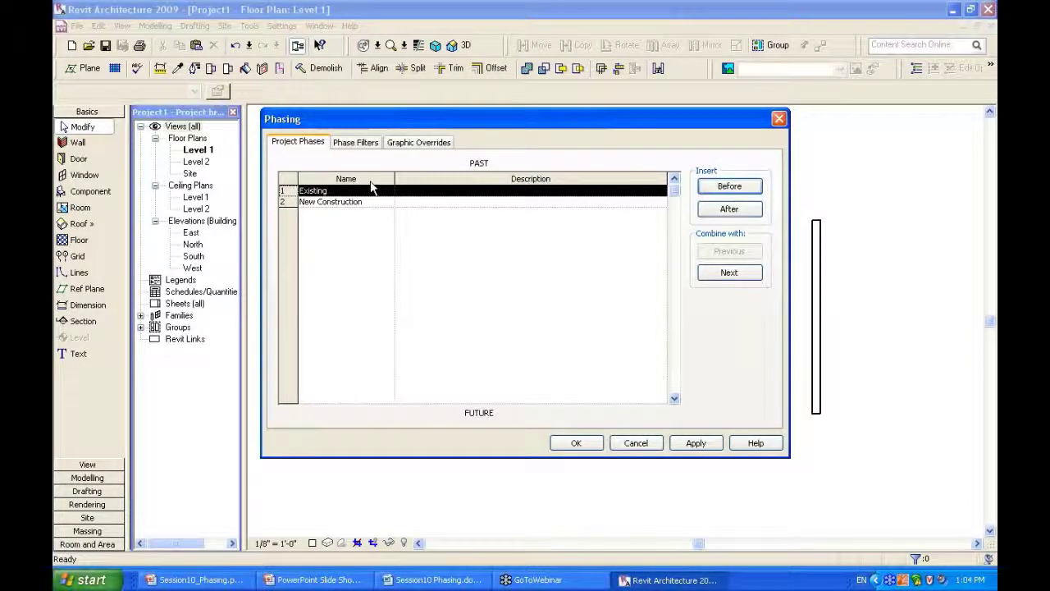
{"action": "left_click", "coordinate": [287, 202]}
{"action": "key", "text": "Return"}
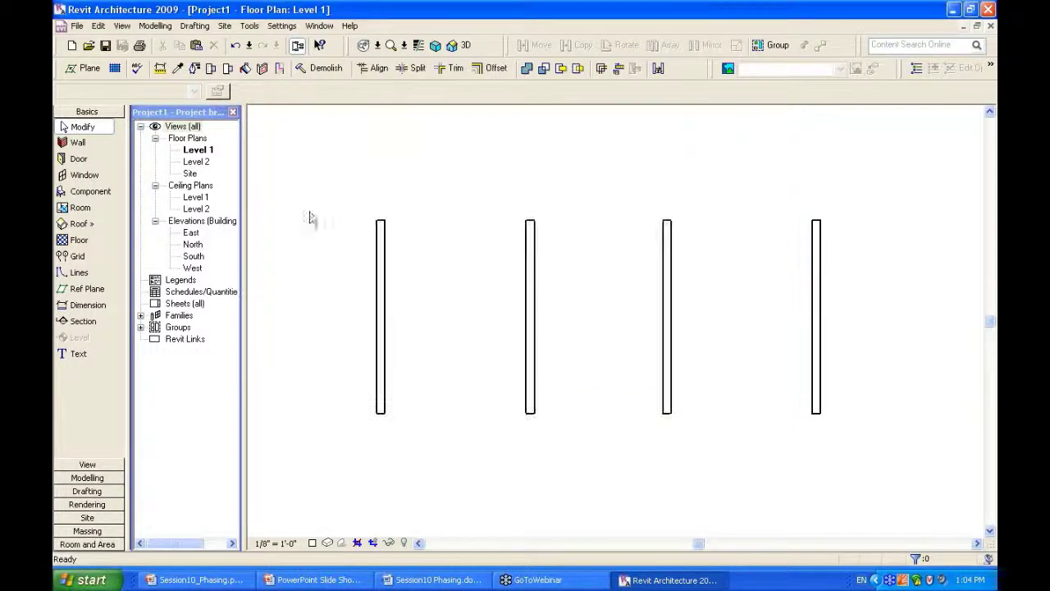
{"action": "left_click_drag", "start_coordinate": [594, 183], "coordinate": [301, 496]}
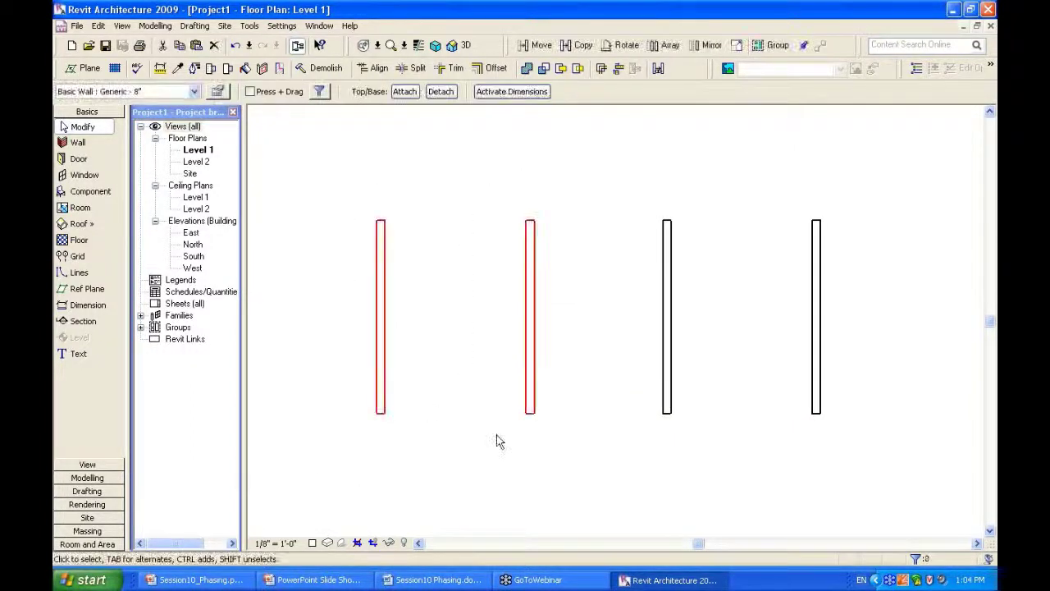
- Set the two left walls' Phase Created to Existing, keeping Phase Demolished as None
{"action": "right_click", "coordinate": [390, 270]}
{"action": "left_click", "coordinate": [394, 278]}
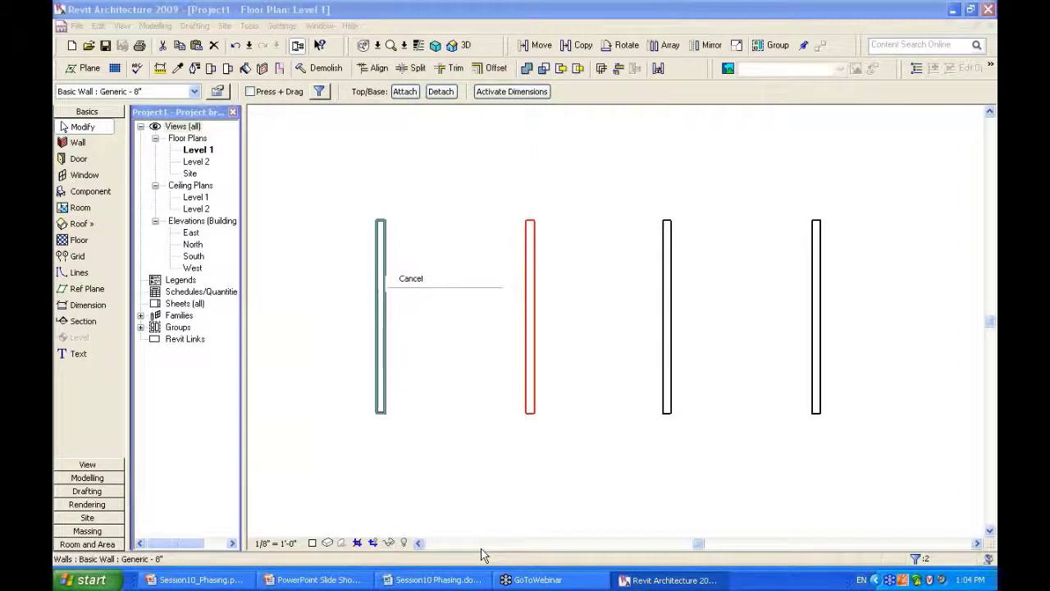
{"action": "scroll", "coordinate": [407, 431], "scroll_direction": "down", "scroll_amount": 5}
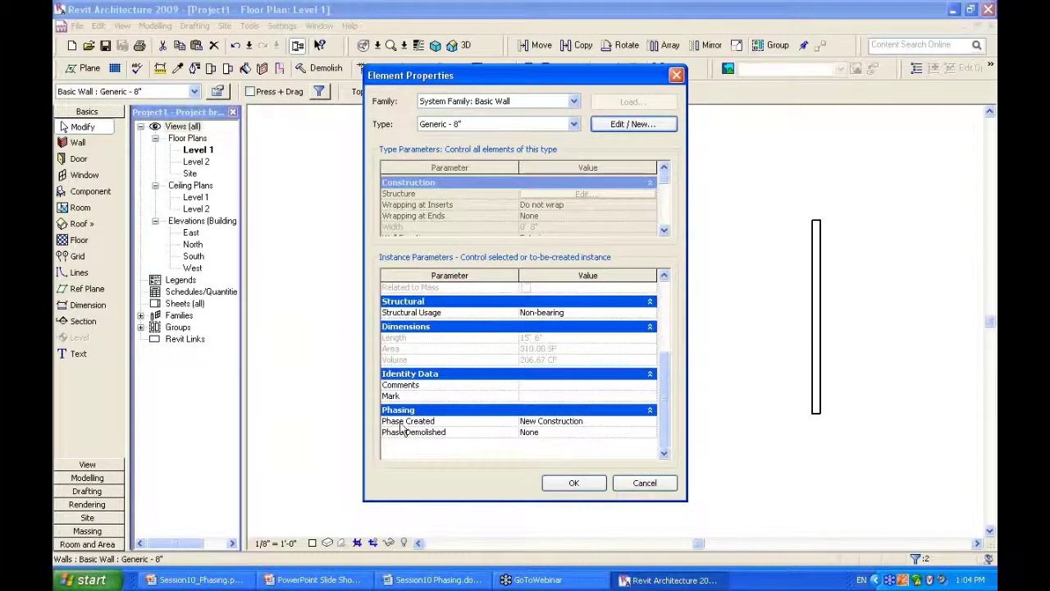
{"action": "left_click", "coordinate": [582, 421]}
{"action": "left_click", "coordinate": [649, 421]}
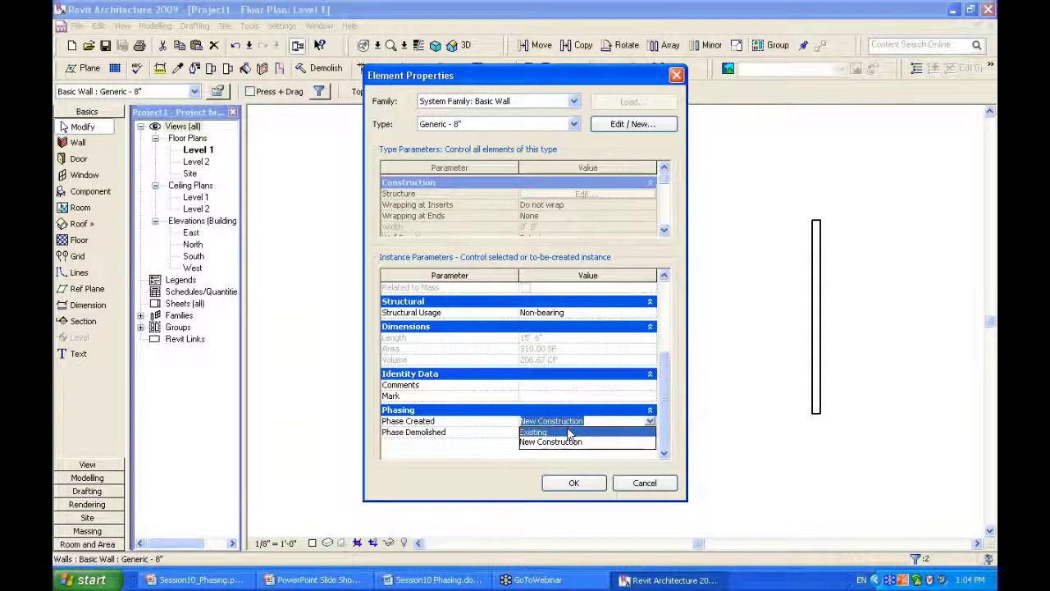
{"action": "left_click", "coordinate": [570, 432]}
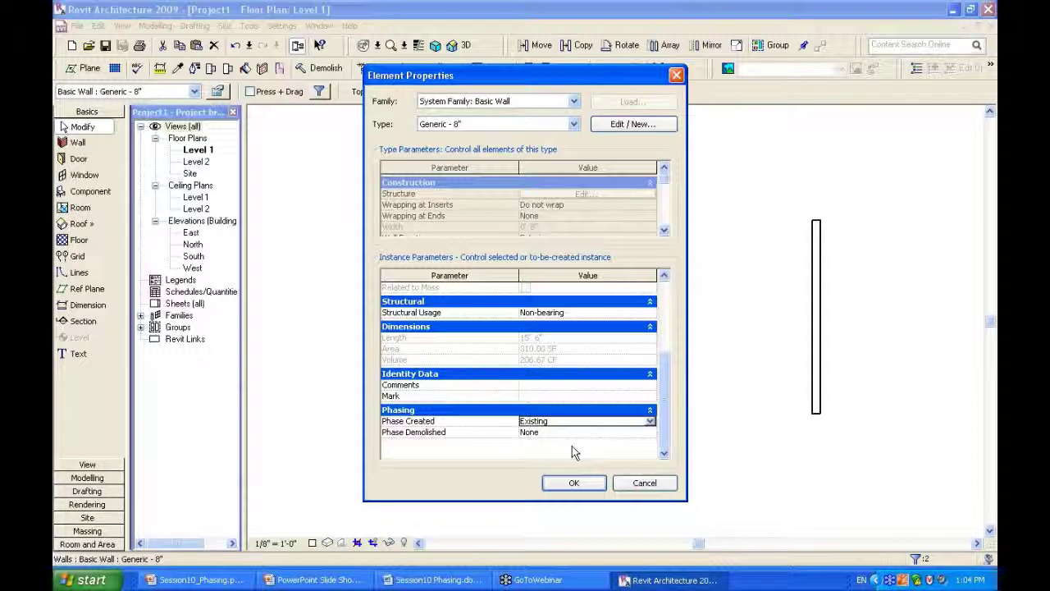
{"action": "left_click", "coordinate": [584, 432]}
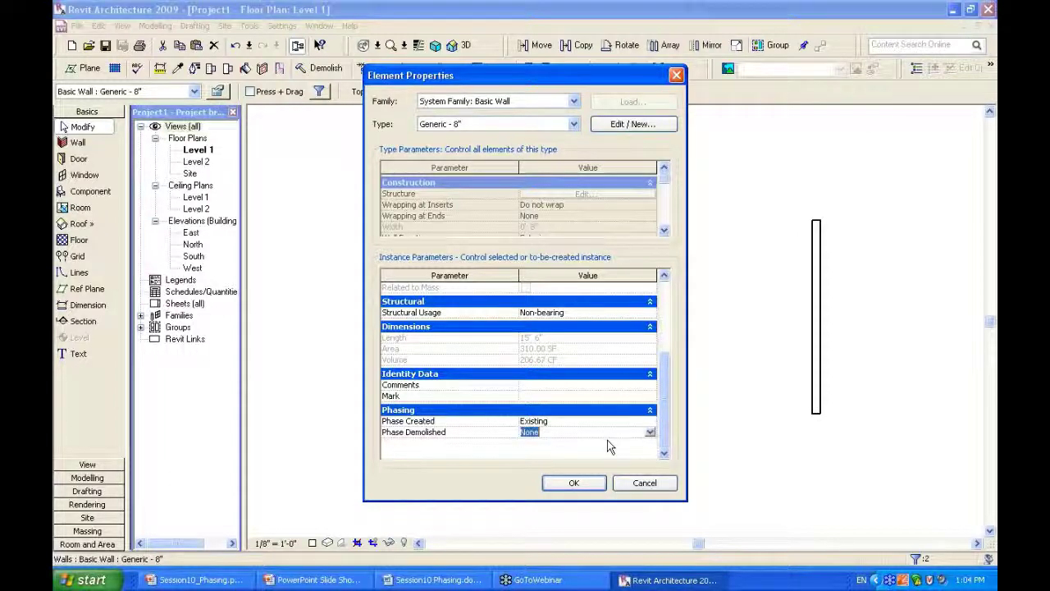
{"action": "left_click", "coordinate": [650, 433]}
{"action": "left_click", "coordinate": [650, 433]}
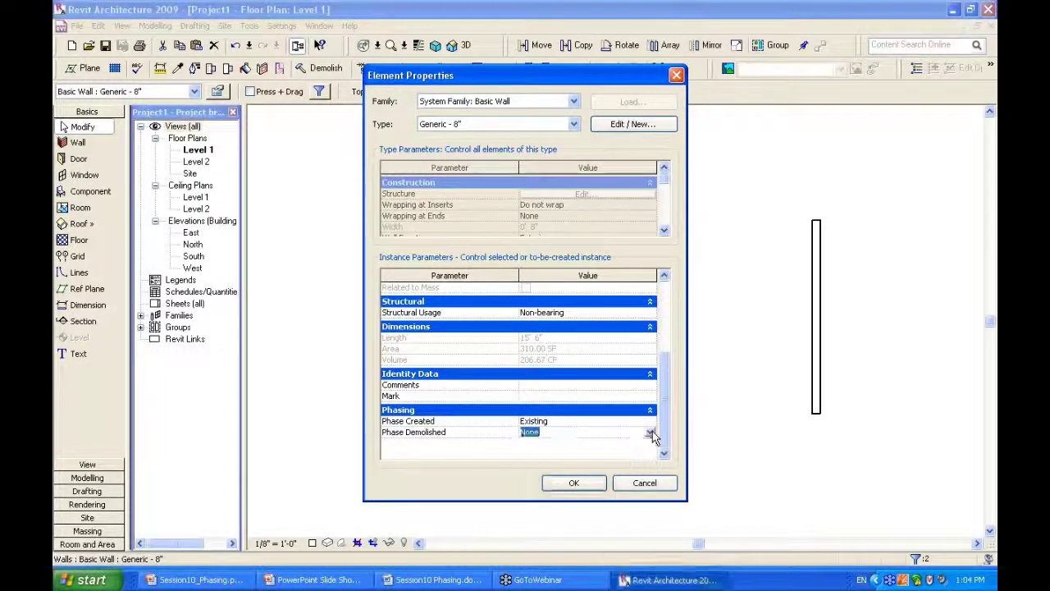
{"action": "left_click", "coordinate": [589, 482]}
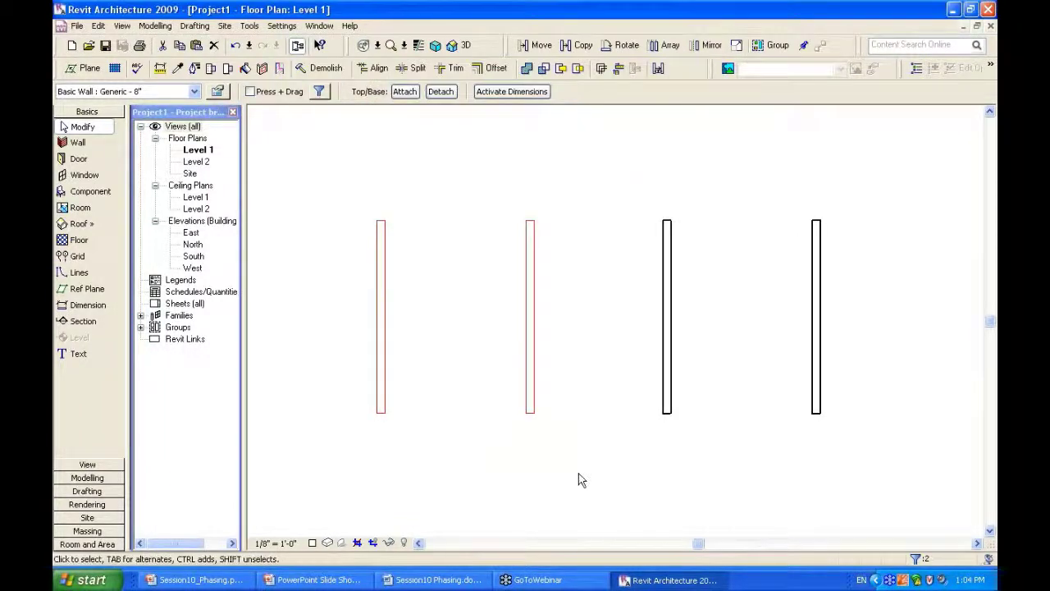
{"action": "left_click", "coordinate": [581, 479]}
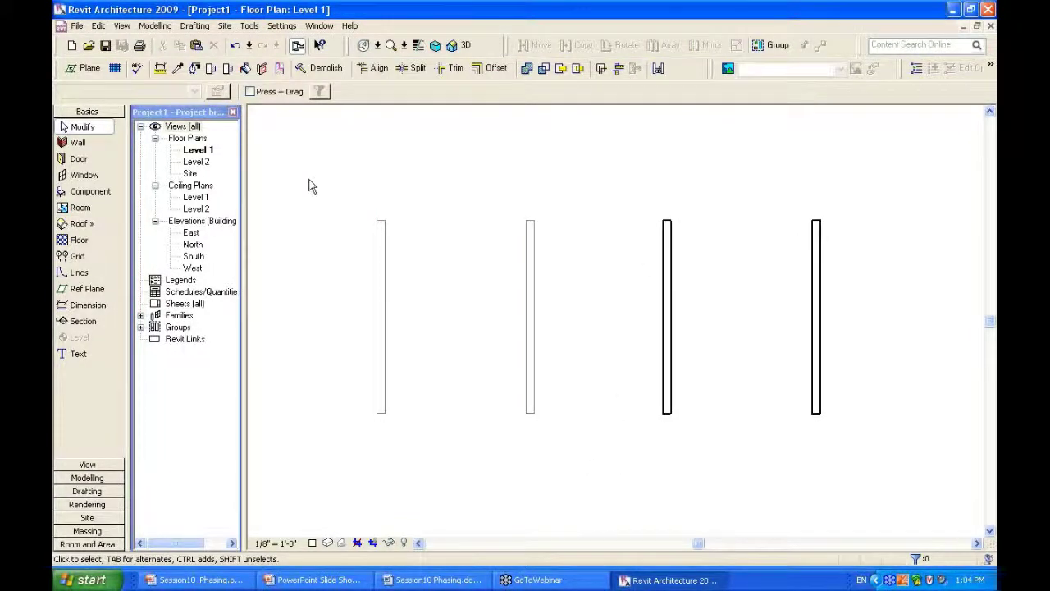
{"action": "left_click_drag", "start_coordinate": [289, 169], "coordinate": [386, 361]}
{"action": "left_click_drag", "start_coordinate": [600, 156], "coordinate": [906, 458]}
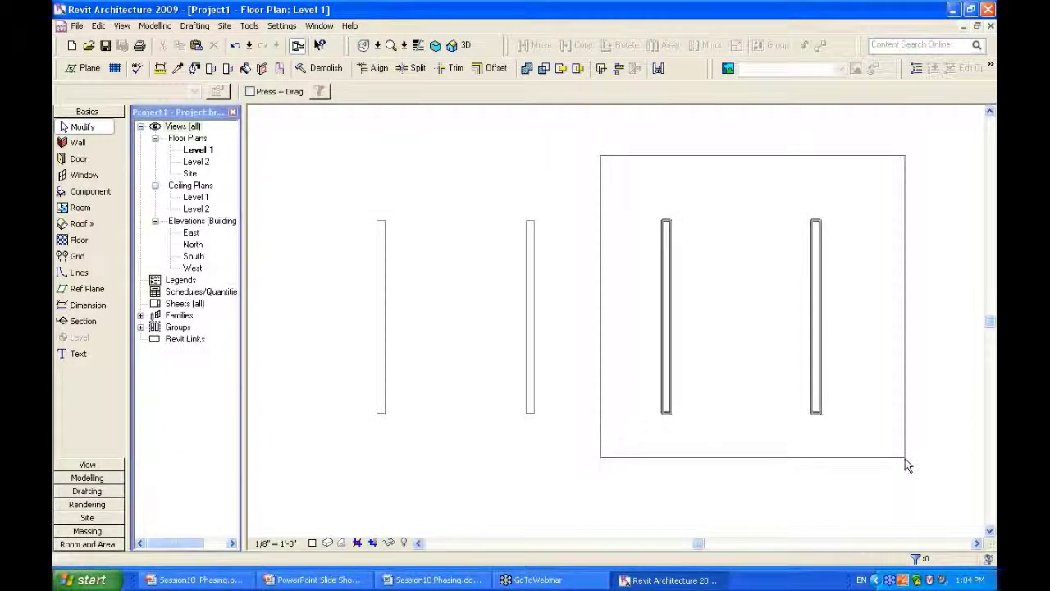
{"action": "left_click_drag", "start_coordinate": [907, 465], "coordinate": [870, 480]}
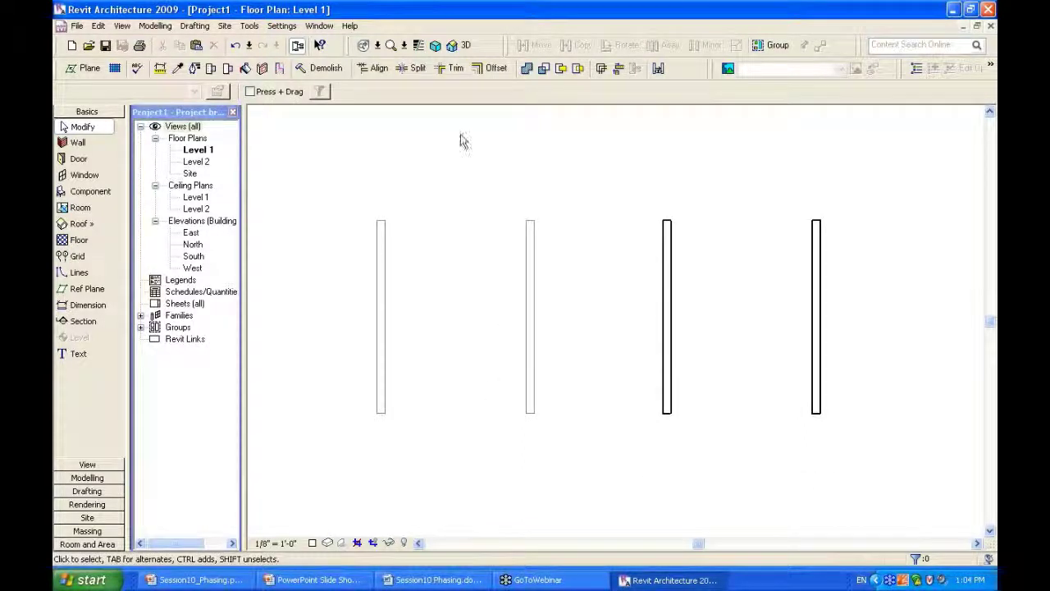
{"action": "left_click_drag", "start_coordinate": [460, 136], "coordinate": [616, 475]}
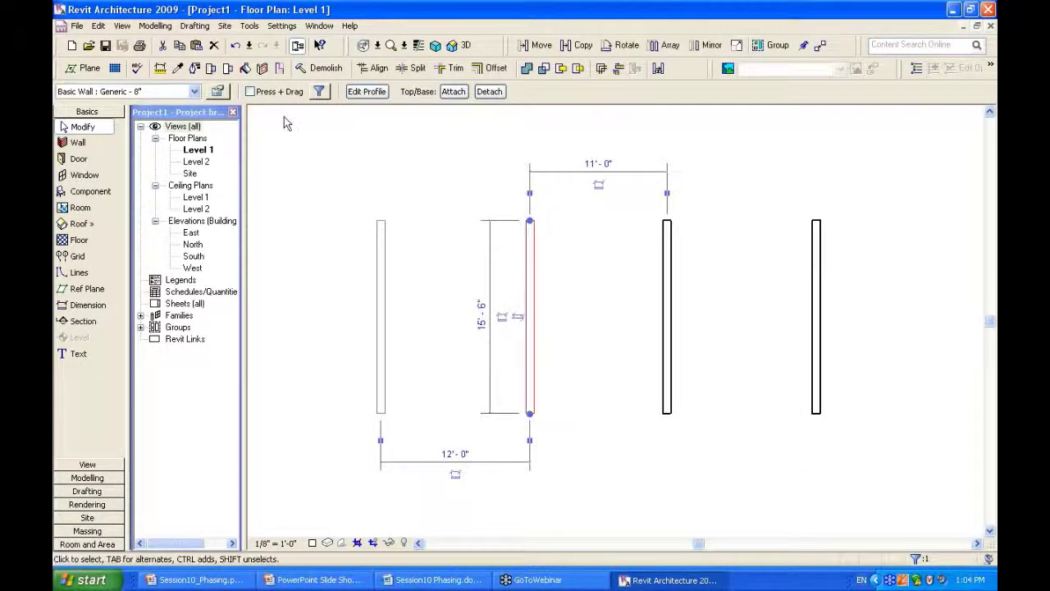
{"action": "left_click", "coordinate": [281, 26]}
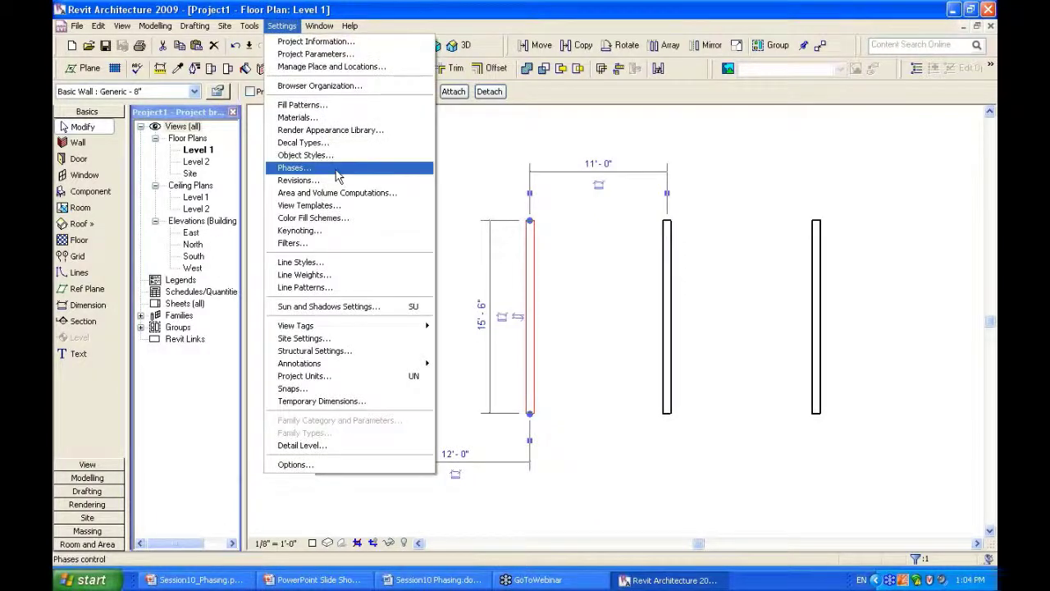
{"action": "left_click", "coordinate": [336, 170]}
{"action": "left_click", "coordinate": [284, 201]}
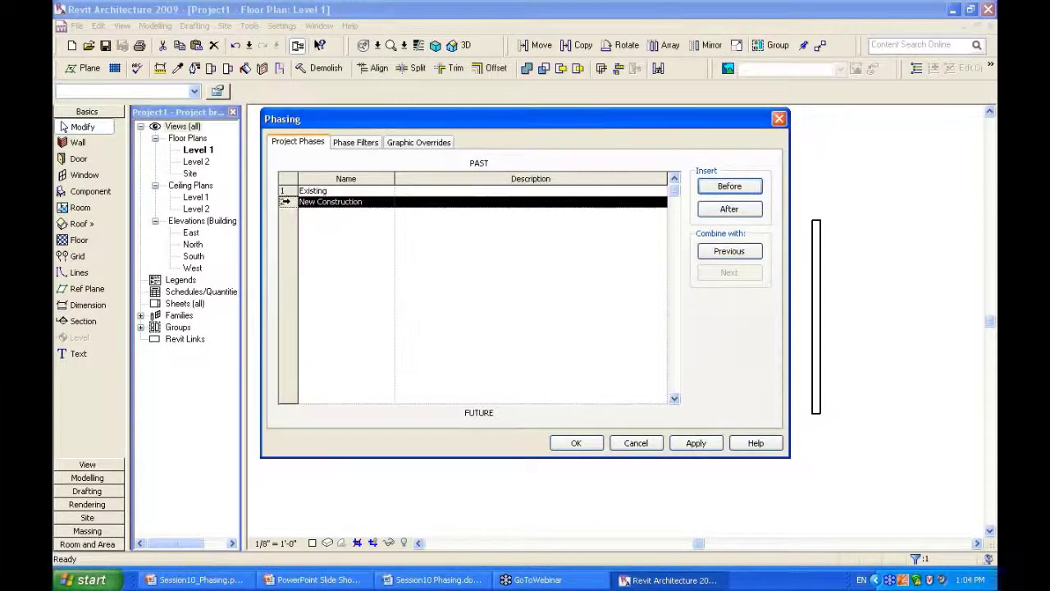
{"action": "key", "text": "Escape"}
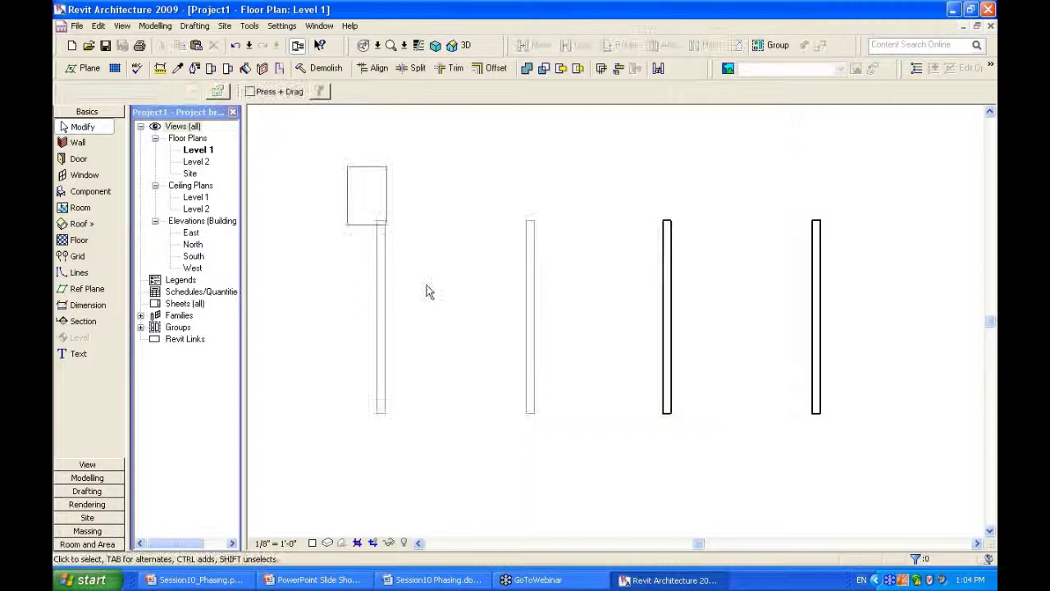
{"action": "left_click_drag", "start_coordinate": [427, 291], "coordinate": [544, 456]}
{"action": "left_click_drag", "start_coordinate": [633, 156], "coordinate": [632, 337]}
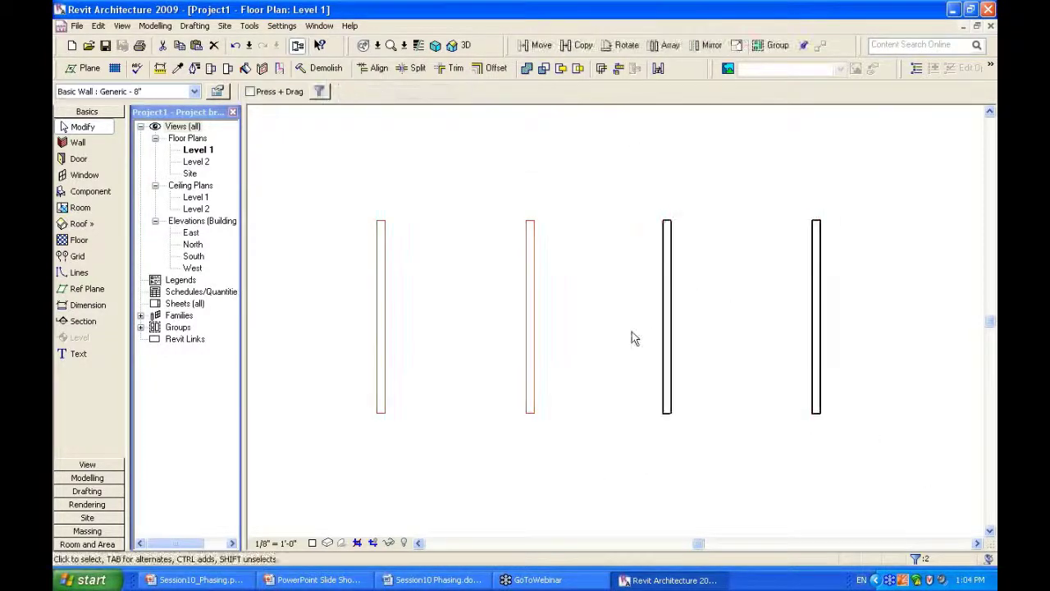
{"action": "left_click", "coordinate": [632, 331]}
{"action": "left_click_drag", "start_coordinate": [485, 158], "coordinate": [566, 487]}
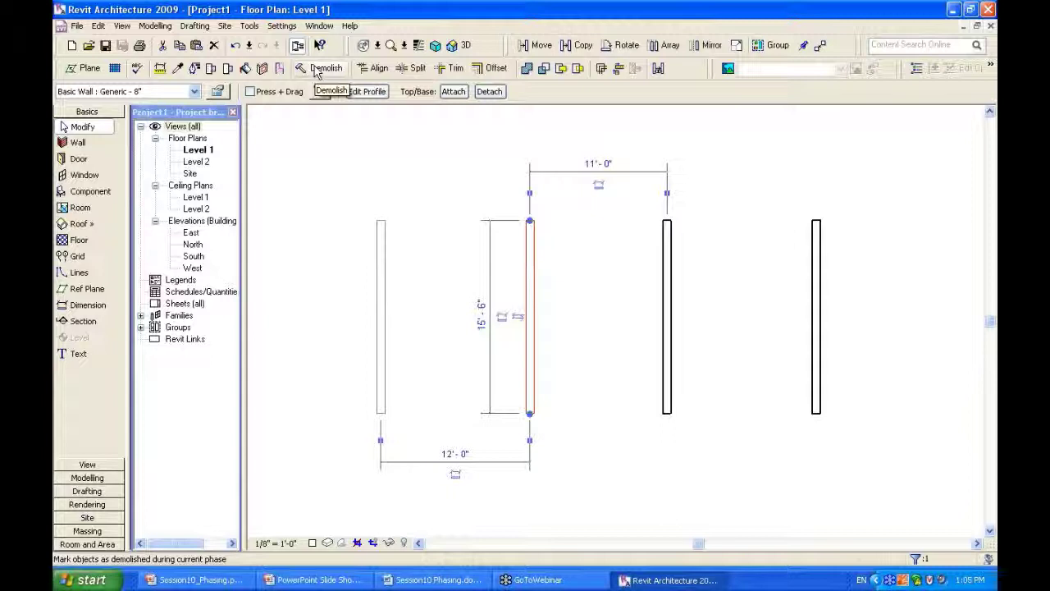
- Demolish the second wall from the left so it shows dashed, then cancel the Demolish tool
{"action": "left_click", "coordinate": [319, 69]}
{"action": "left_click", "coordinate": [533, 236]}
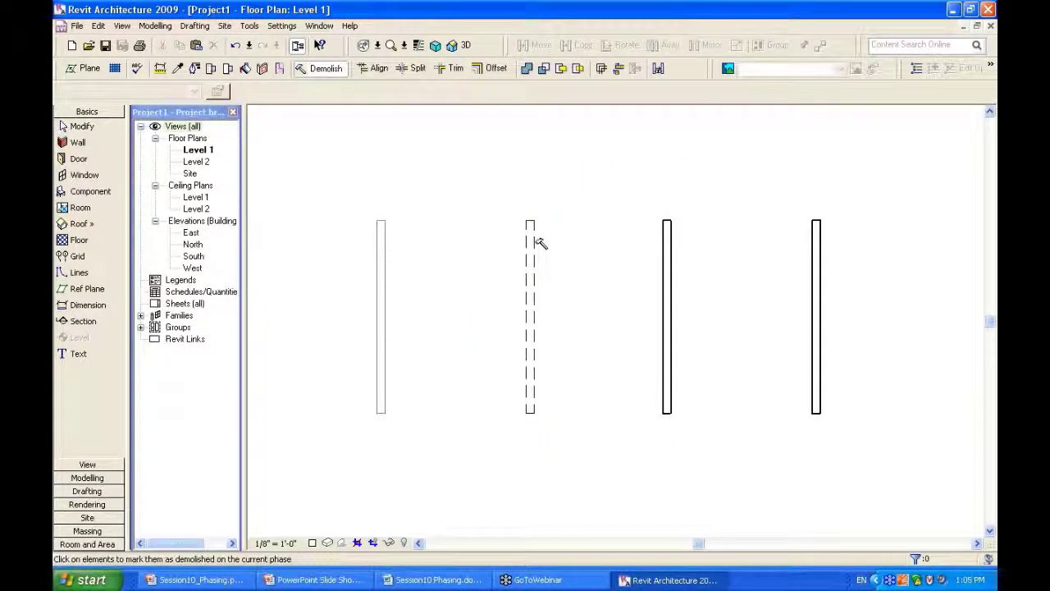
{"action": "right_click", "coordinate": [581, 383]}
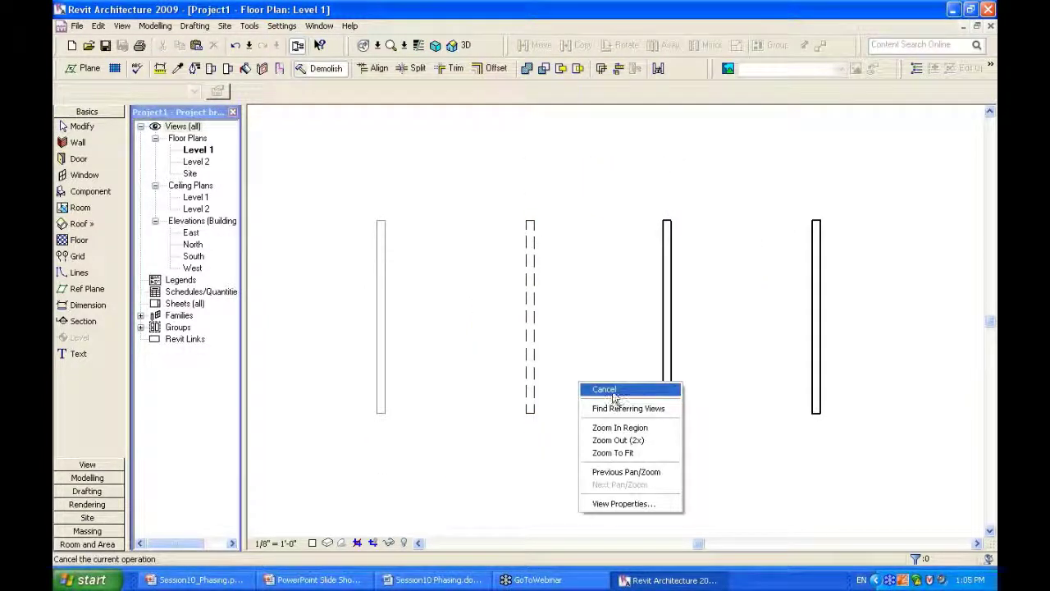
{"action": "left_click", "coordinate": [614, 391]}
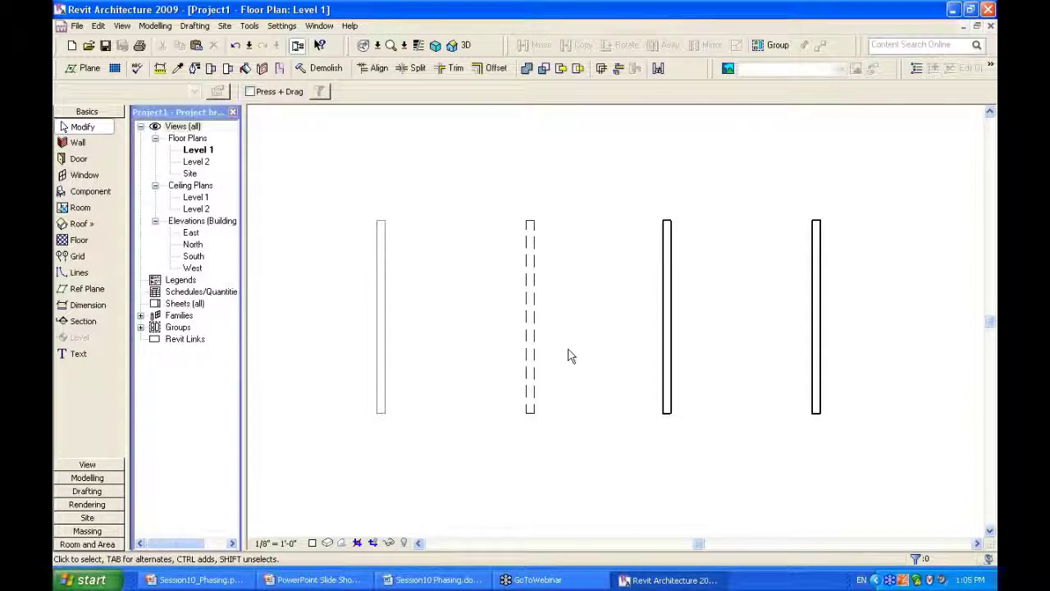
{"action": "left_click", "coordinate": [502, 361]}
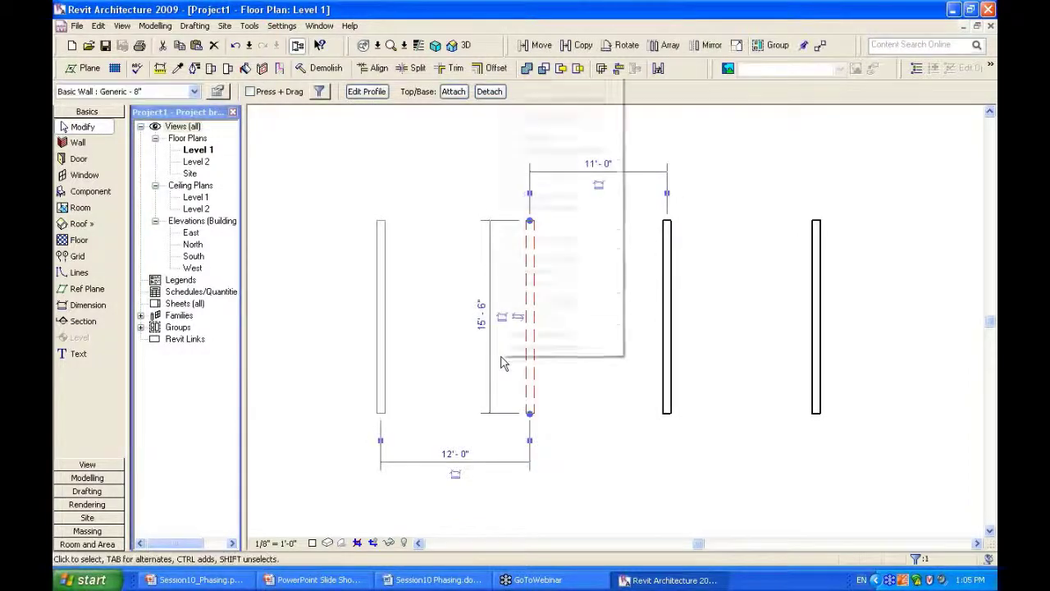
{"action": "scroll", "coordinate": [596, 427], "scroll_direction": "down", "scroll_amount": 5}
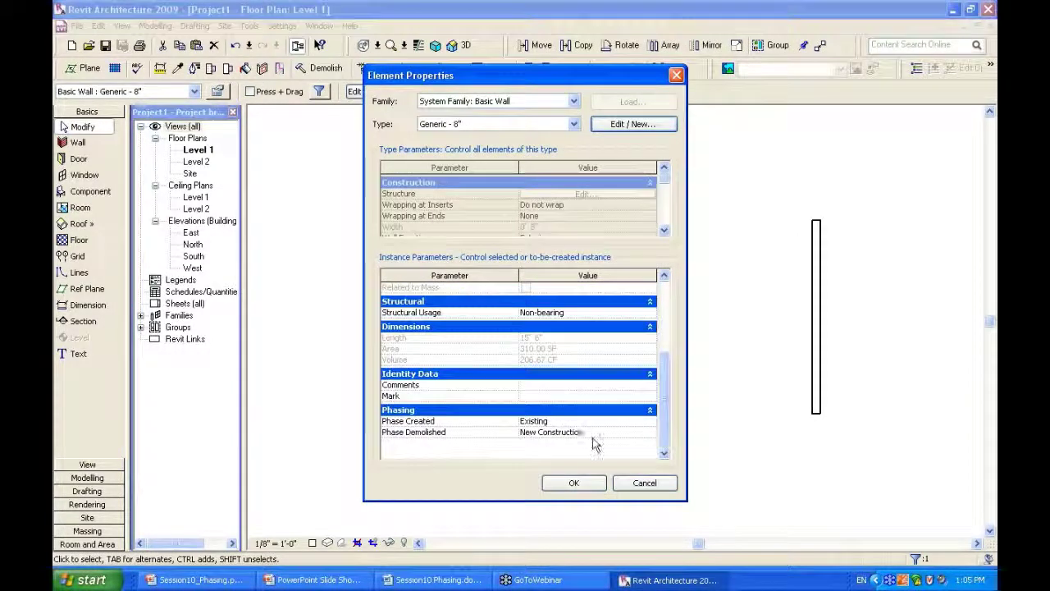
{"action": "left_click", "coordinate": [598, 432]}
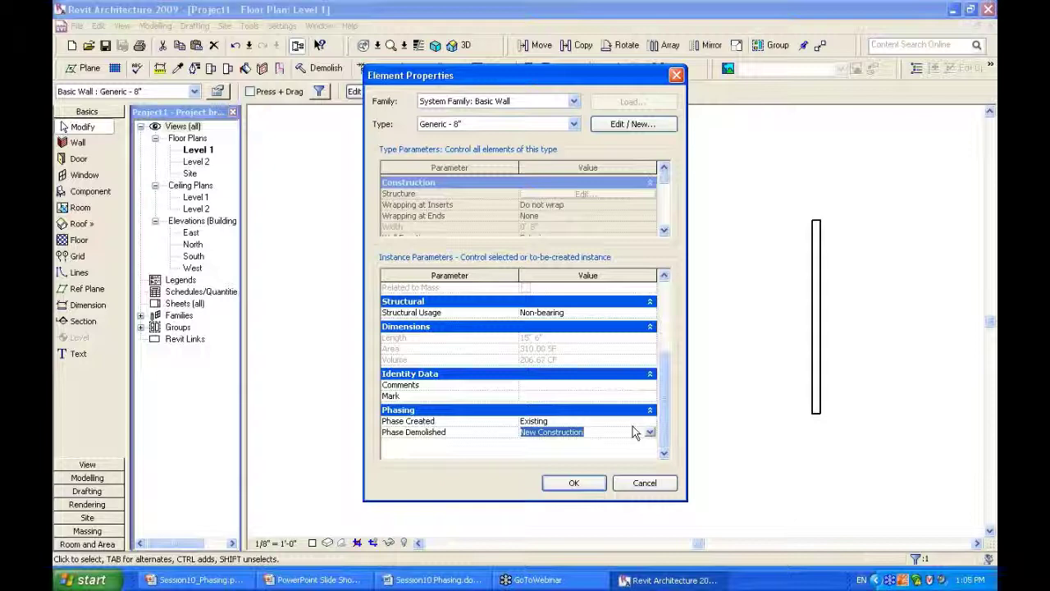
{"action": "key", "text": "Return"}
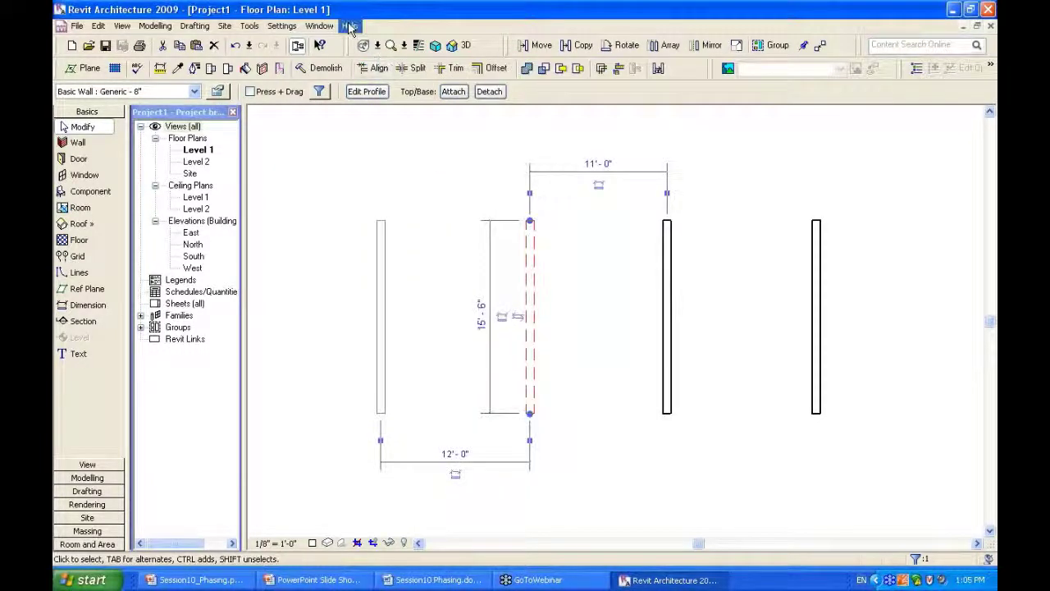
{"action": "left_click", "coordinate": [281, 26]}
{"action": "left_click", "coordinate": [340, 169]}
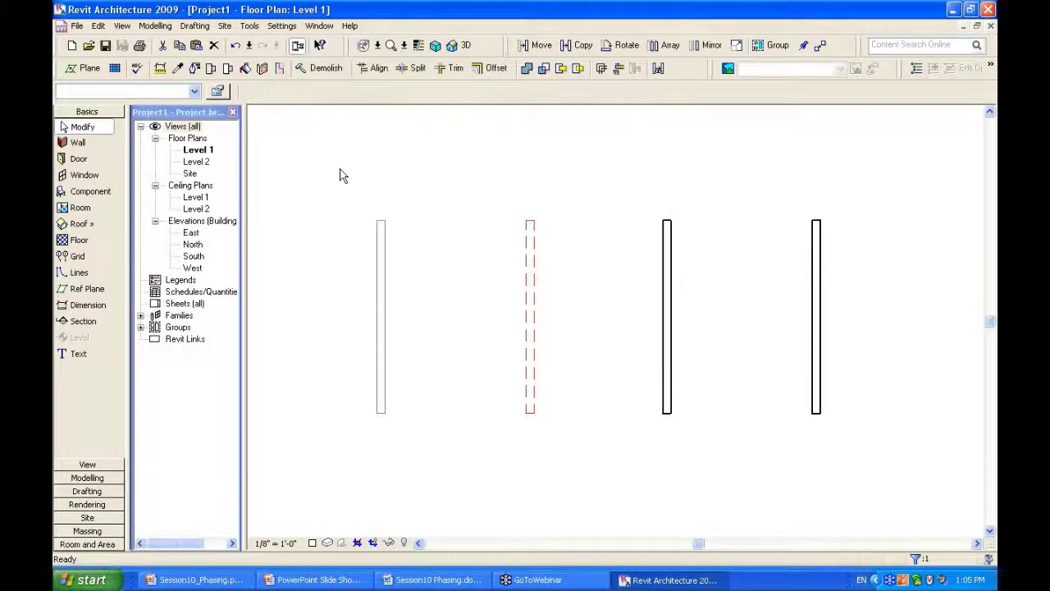
{"action": "left_click", "coordinate": [350, 144]}
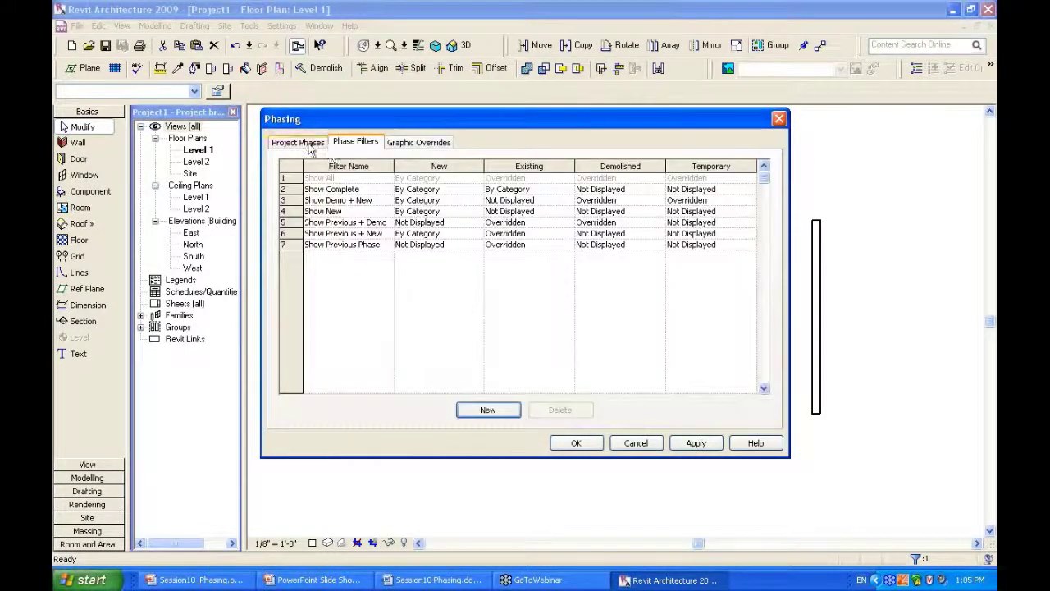
{"action": "left_click", "coordinate": [297, 142]}
{"action": "left_click", "coordinate": [372, 144]}
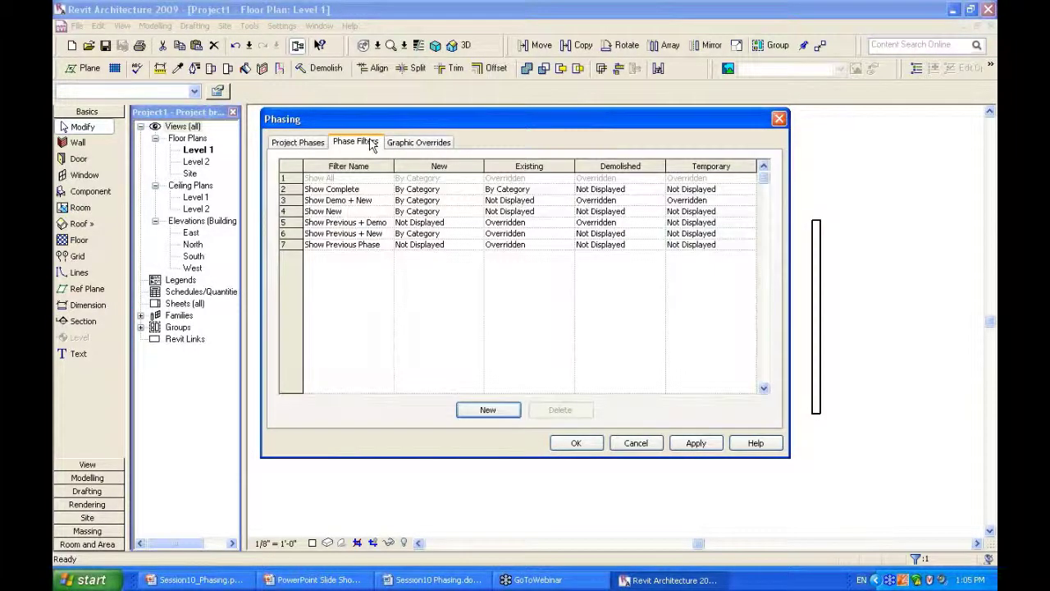
{"action": "left_click", "coordinate": [414, 144]}
{"action": "key", "text": "Return"}
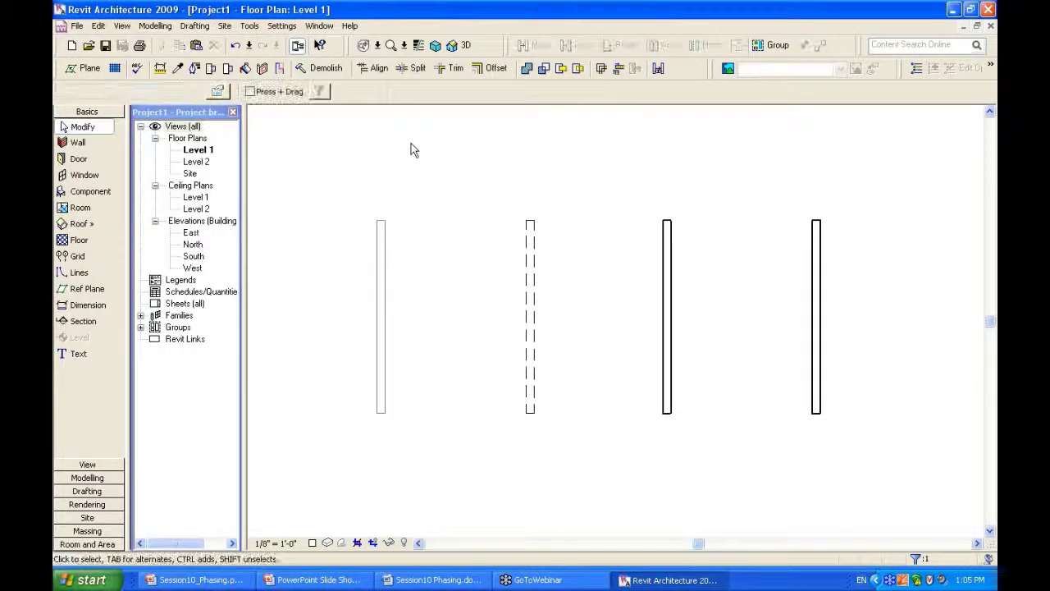
{"action": "key", "text": "v"}
{"action": "key", "text": "g"}
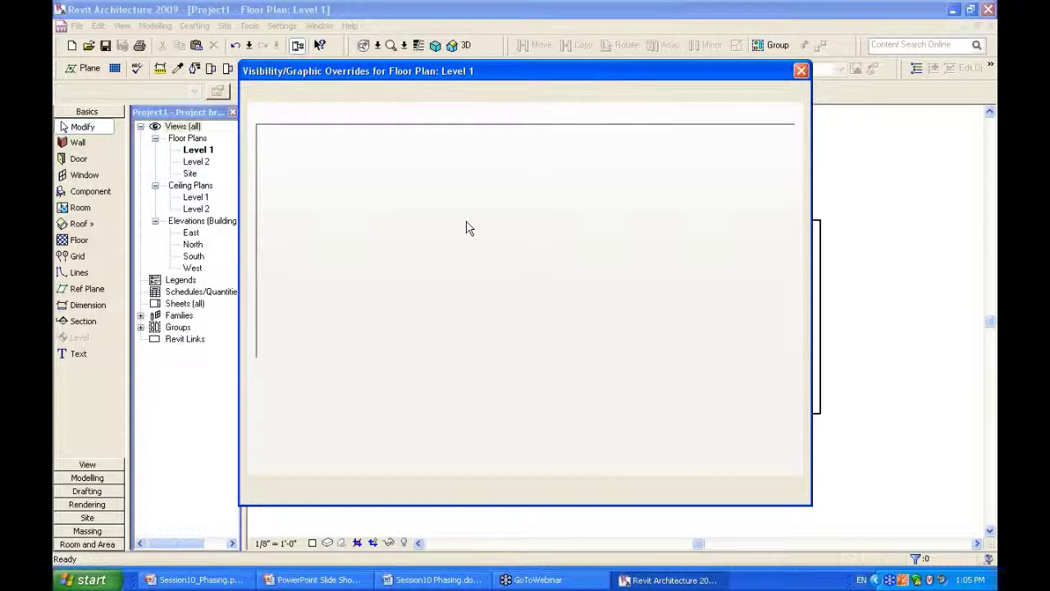
{"action": "key", "text": "Escape"}
{"action": "key", "text": "v"}
{"action": "key", "text": "p"}
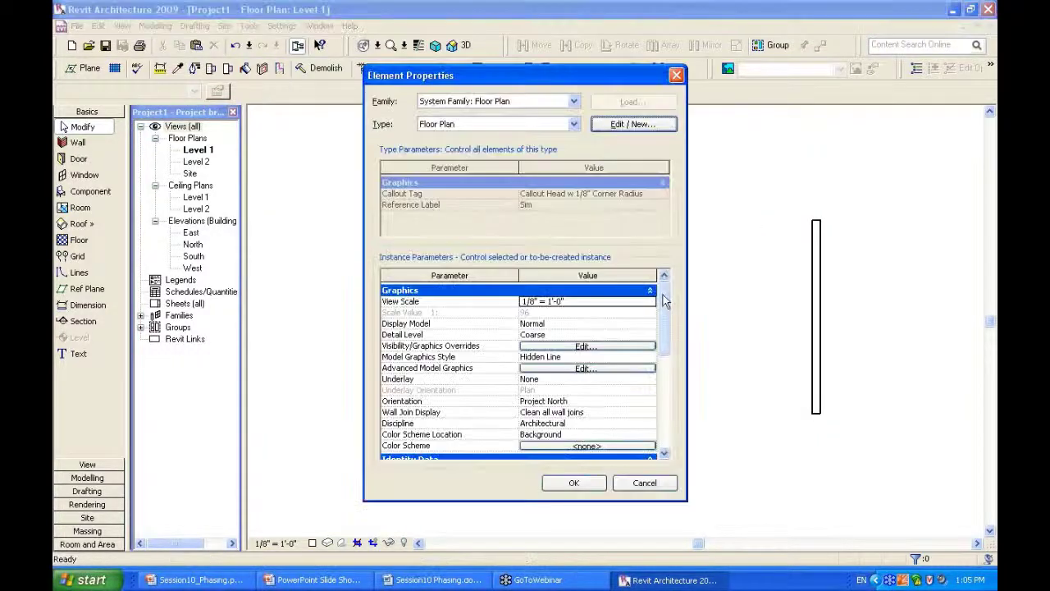
{"action": "scroll", "coordinate": [571, 422], "scroll_direction": "down", "scroll_amount": 5}
{"action": "left_click", "coordinate": [577, 426]}
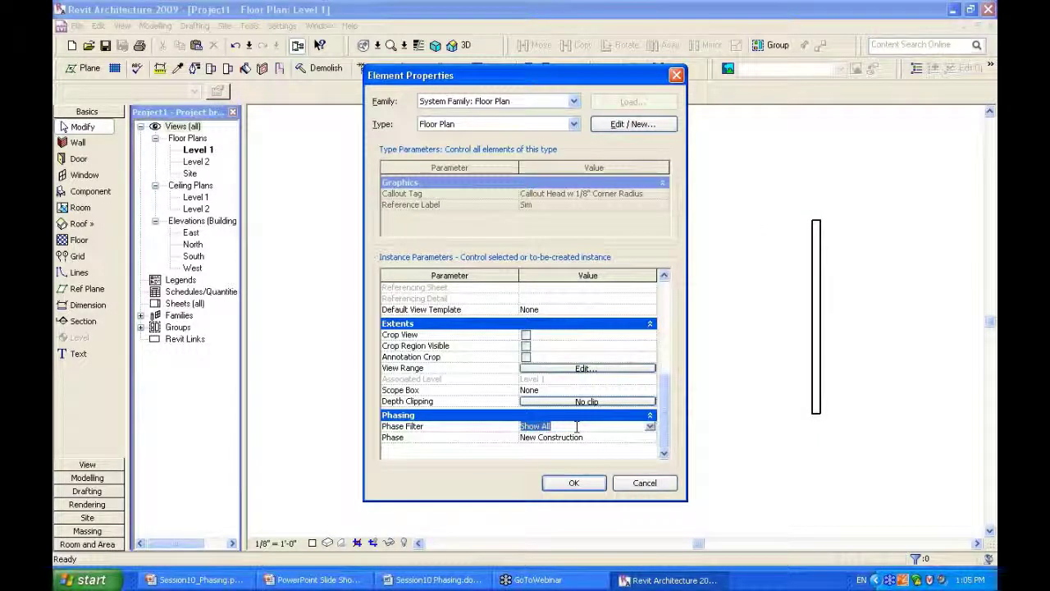
{"action": "left_click", "coordinate": [619, 439]}
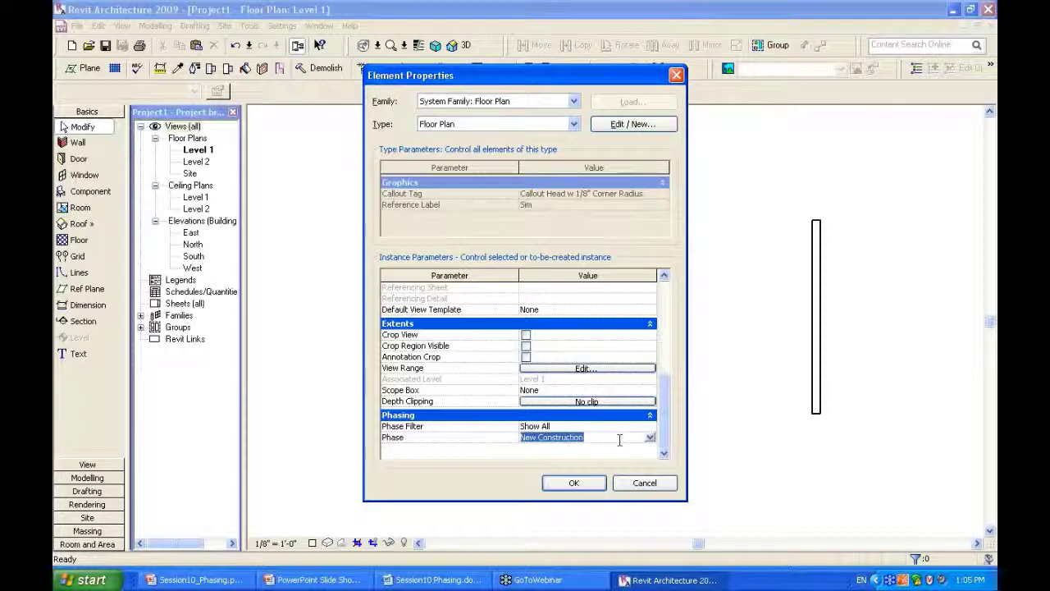
{"action": "left_click", "coordinate": [622, 445]}
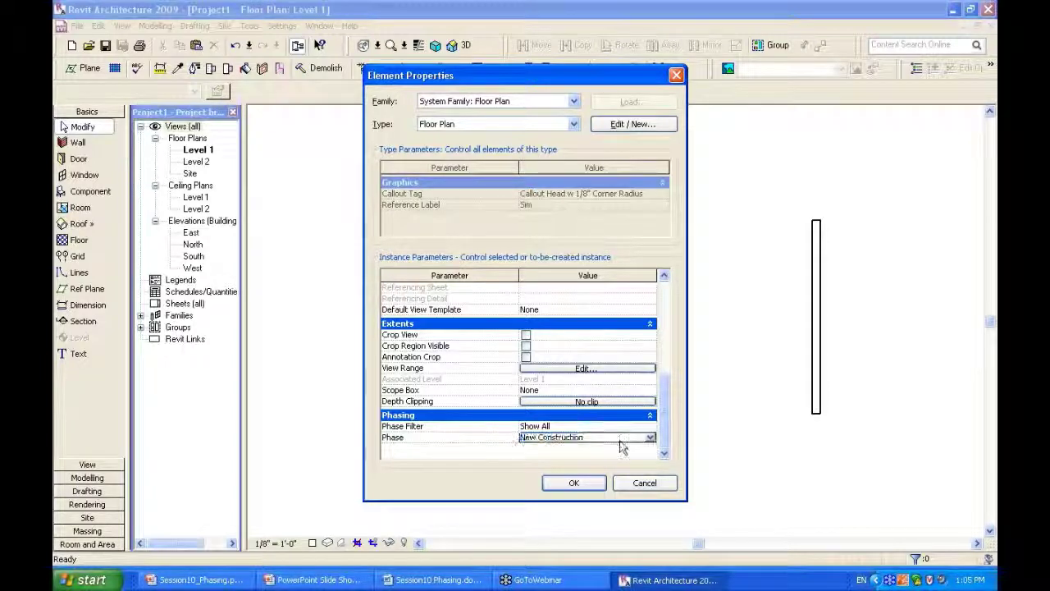
{"action": "key", "text": "Return"}
- Mark the rightmost wall as demolished
{"action": "left_click_drag", "start_coordinate": [721, 166], "coordinate": [872, 418]}
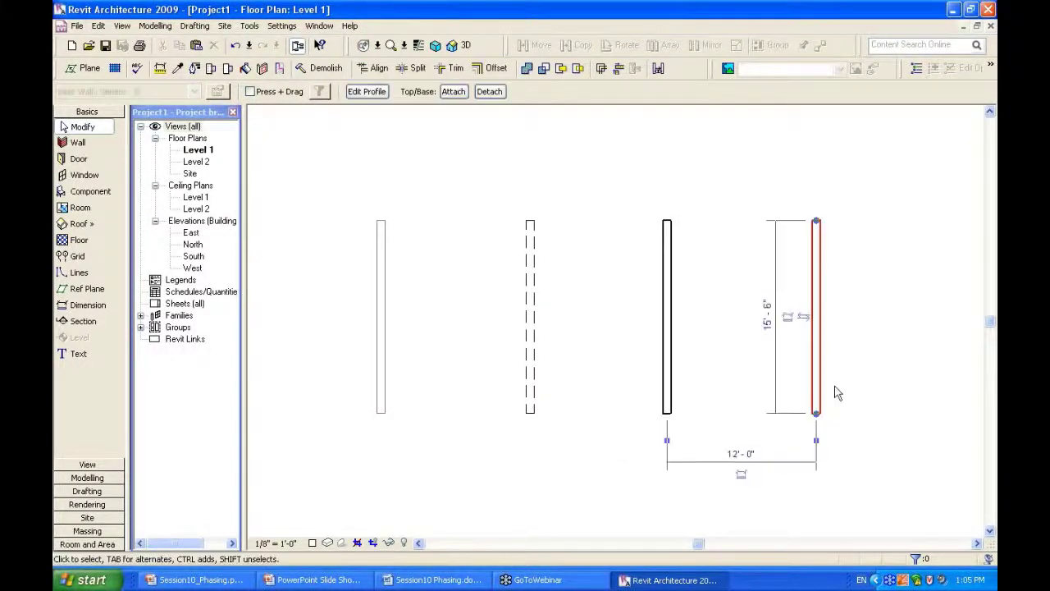
{"action": "left_click", "coordinate": [322, 69]}
{"action": "left_click", "coordinate": [815, 282]}
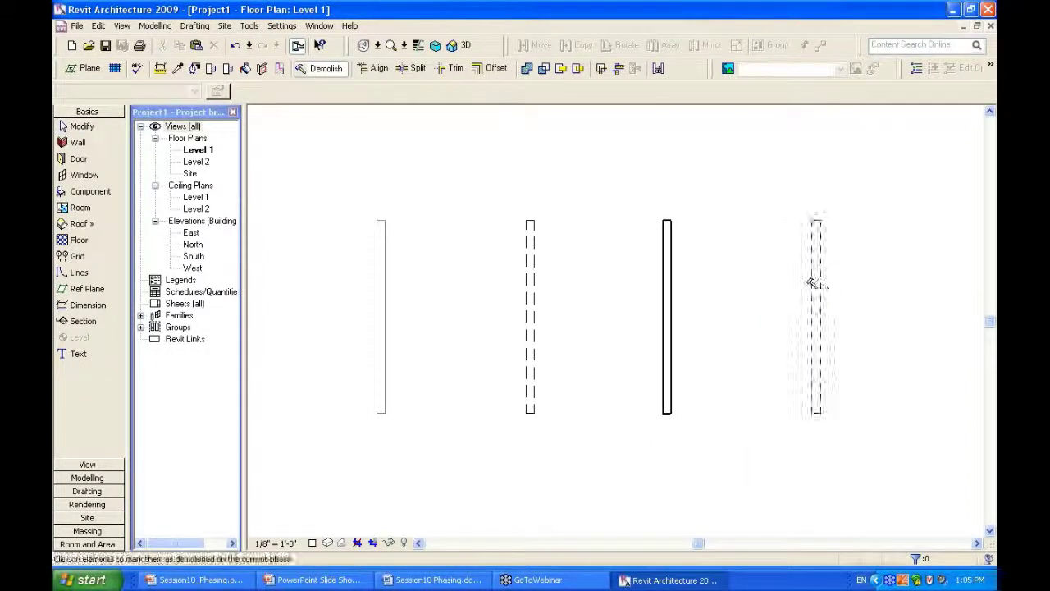
{"action": "key", "text": "Escape"}
- Reposition the walls, moving the hatched wall to 3'-0" from the black wall and nudging the others
{"action": "scroll", "coordinate": [777, 269], "scroll_direction": "up", "scroll_amount": 1}
{"action": "scroll", "coordinate": [776, 269], "scroll_direction": "up", "scroll_amount": 1}
{"action": "mouse_move", "coordinate": [875, 179]}
{"action": "left_mouse_down"}
{"action": "mouse_move", "coordinate": [803, 401]}
{"action": "mouse_move", "coordinate": [822, 483]}
{"action": "left_mouse_up"}
{"action": "left_click_drag", "start_coordinate": [831, 456], "coordinate": [682, 455]}
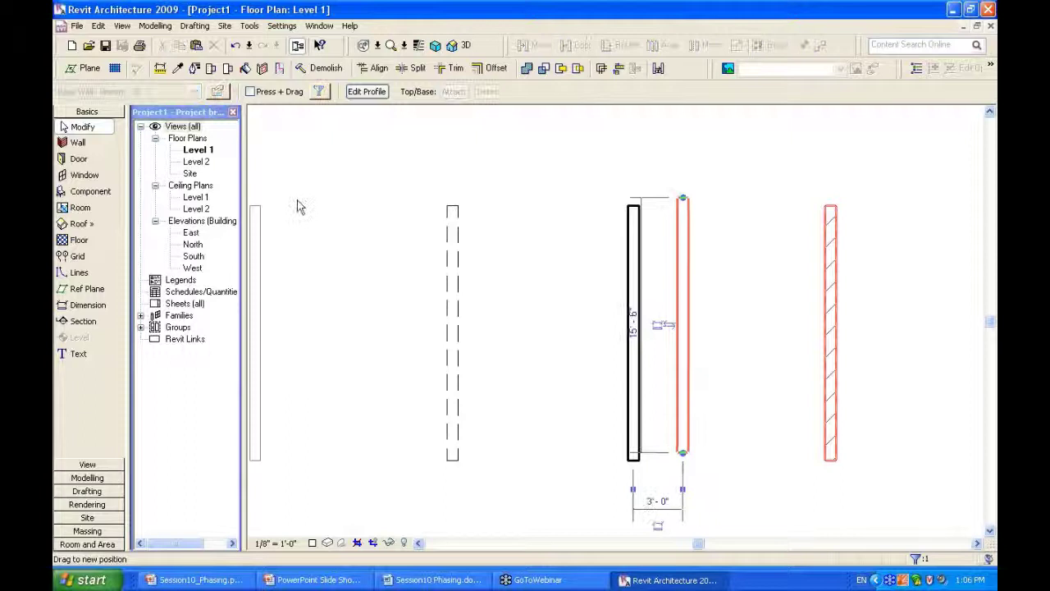
{"action": "left_click", "coordinate": [255, 298]}
{"action": "left_click_drag", "start_coordinate": [255, 298], "coordinate": [398, 298]}
{"action": "left_click", "coordinate": [452, 394]}
{"action": "left_click_drag", "start_coordinate": [452, 395], "coordinate": [493, 394]}
{"action": "left_click", "coordinate": [573, 404]}
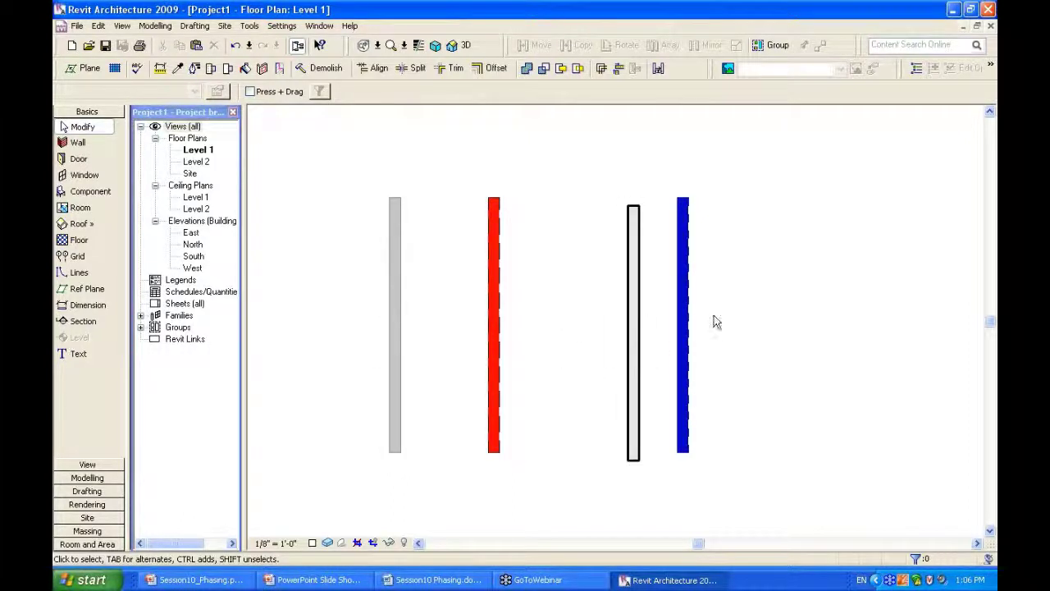
{"action": "left_click_drag", "start_coordinate": [634, 331], "coordinate": [593, 330]}
{"action": "left_click", "coordinate": [800, 393]}
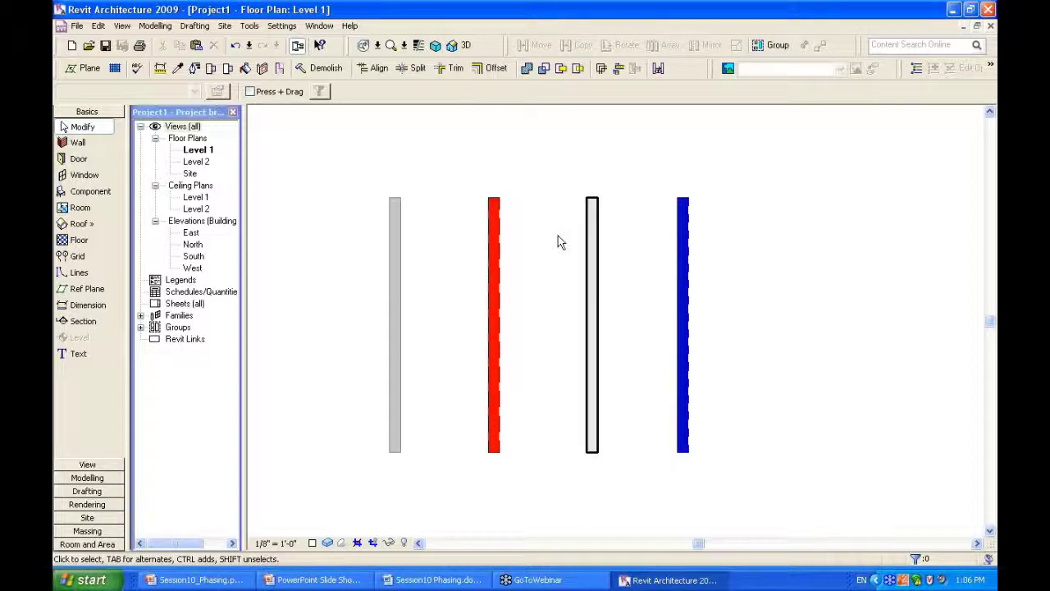
{"action": "left_click_drag", "start_coordinate": [295, 154], "coordinate": [830, 550]}
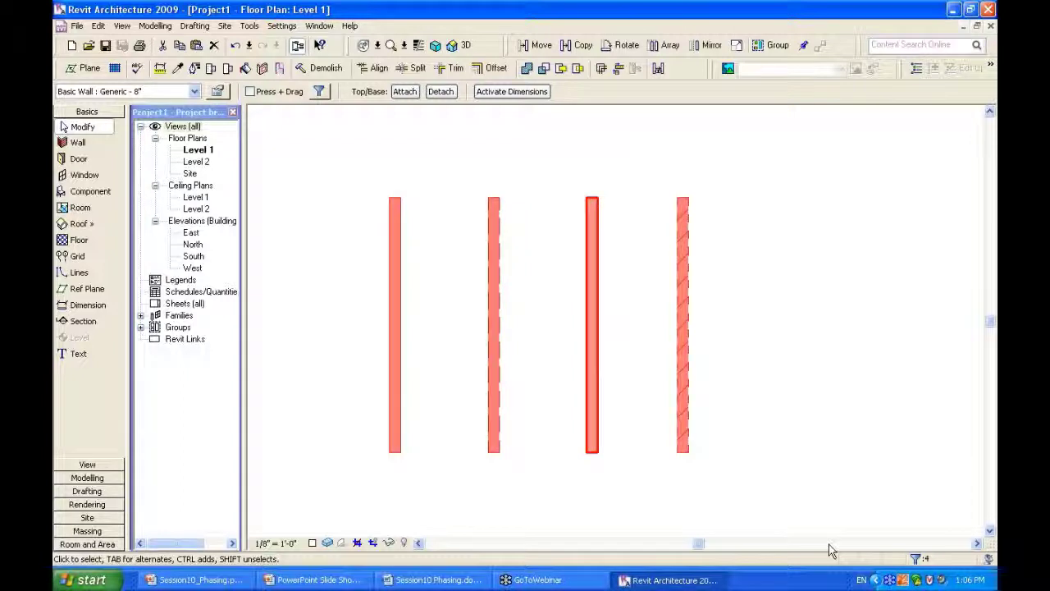
{"action": "left_click", "coordinate": [809, 275]}
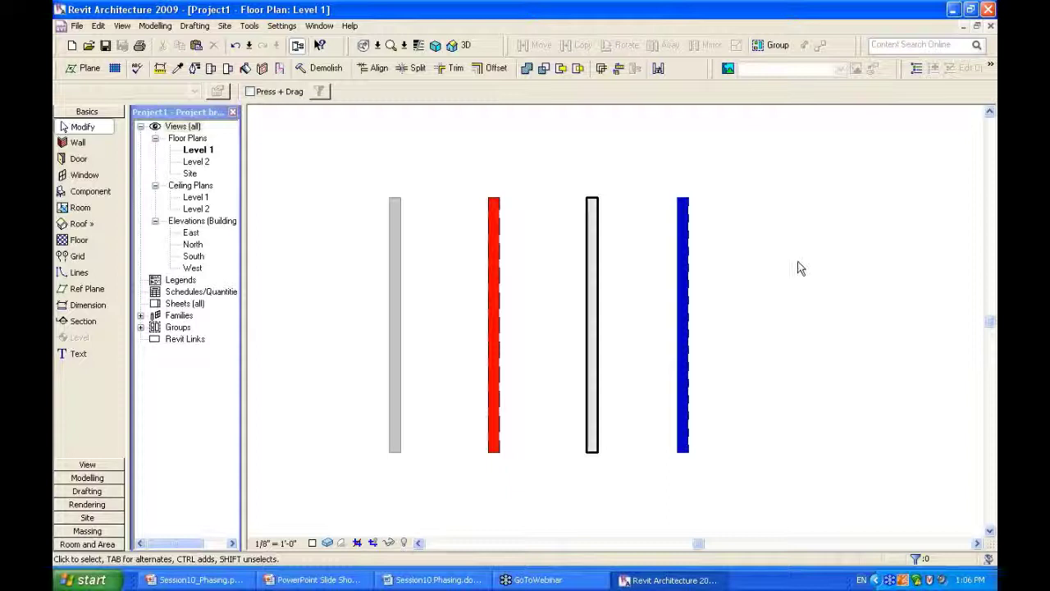
{"action": "left_click_drag", "start_coordinate": [373, 159], "coordinate": [735, 502]}
{"action": "left_click", "coordinate": [738, 383]}
{"action": "scroll", "coordinate": [739, 383], "scroll_direction": "down", "scroll_amount": 1}
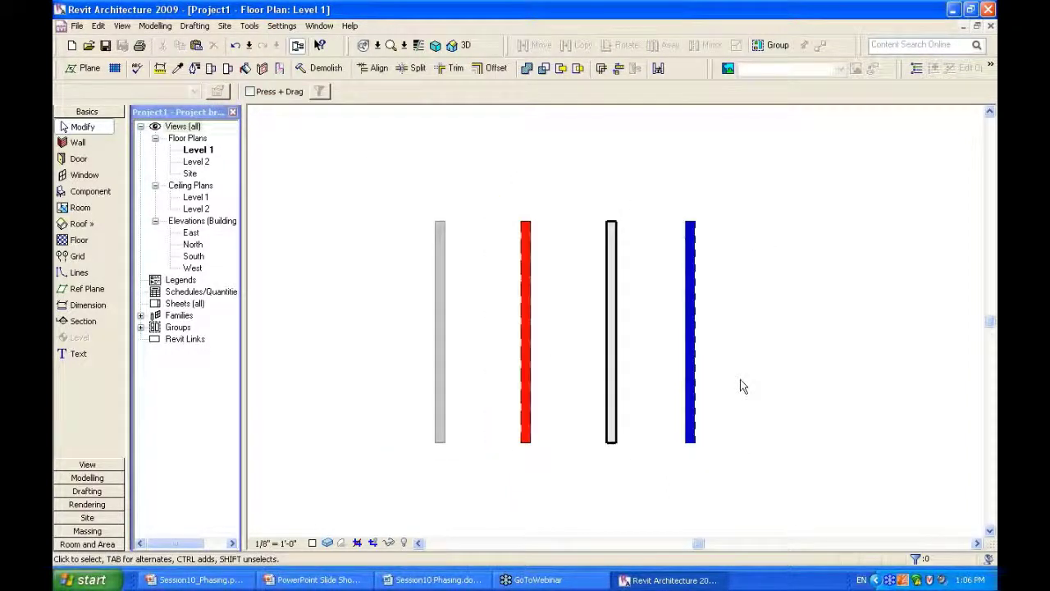
- Confirm the Level 1 view uses Show All filter and New Construction phase, then select the grey wall
{"action": "key", "text": "v"}
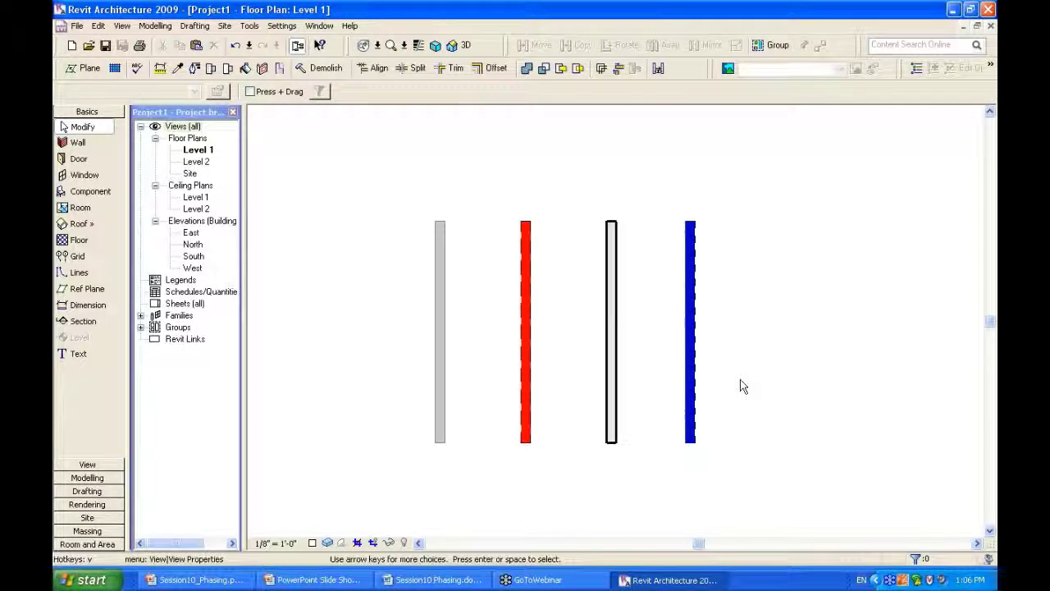
{"action": "key", "text": "p"}
{"action": "scroll", "coordinate": [558, 435], "scroll_direction": "down", "scroll_amount": 5}
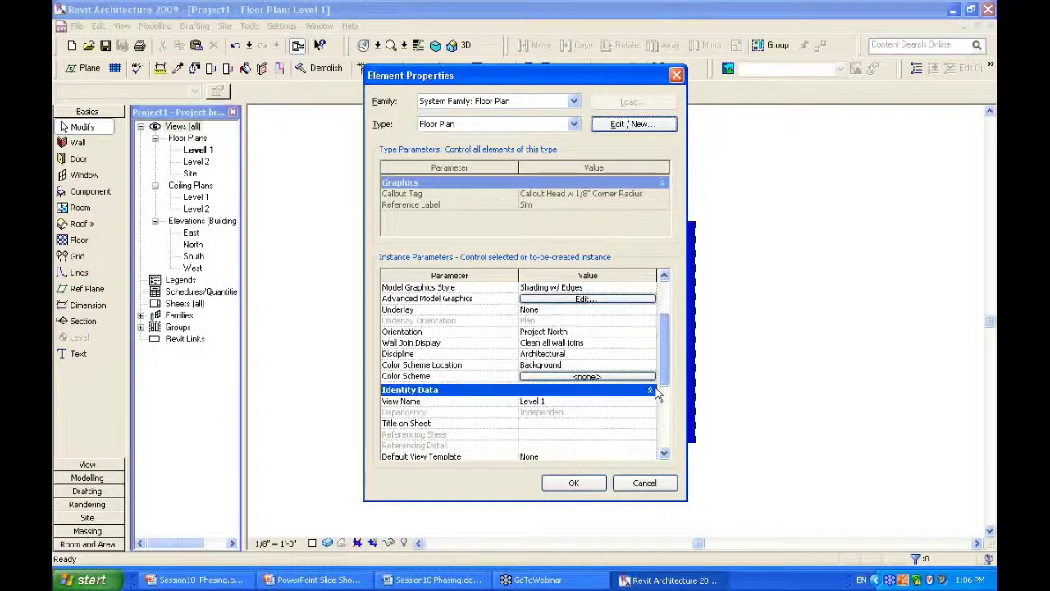
{"action": "left_click", "coordinate": [596, 438]}
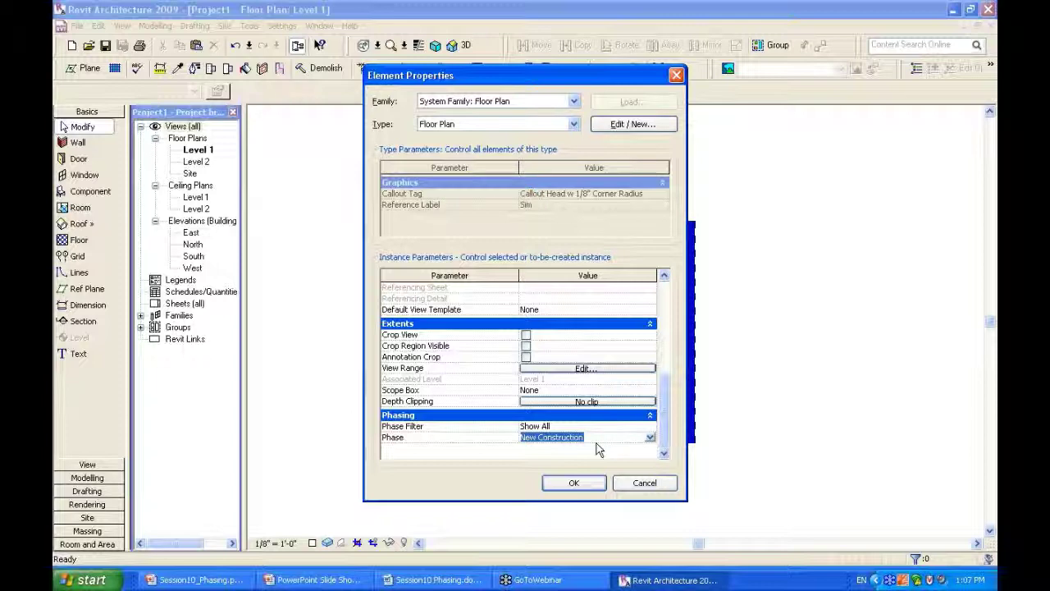
{"action": "left_click", "coordinate": [645, 486]}
{"action": "left_click_drag", "start_coordinate": [383, 185], "coordinate": [485, 491]}
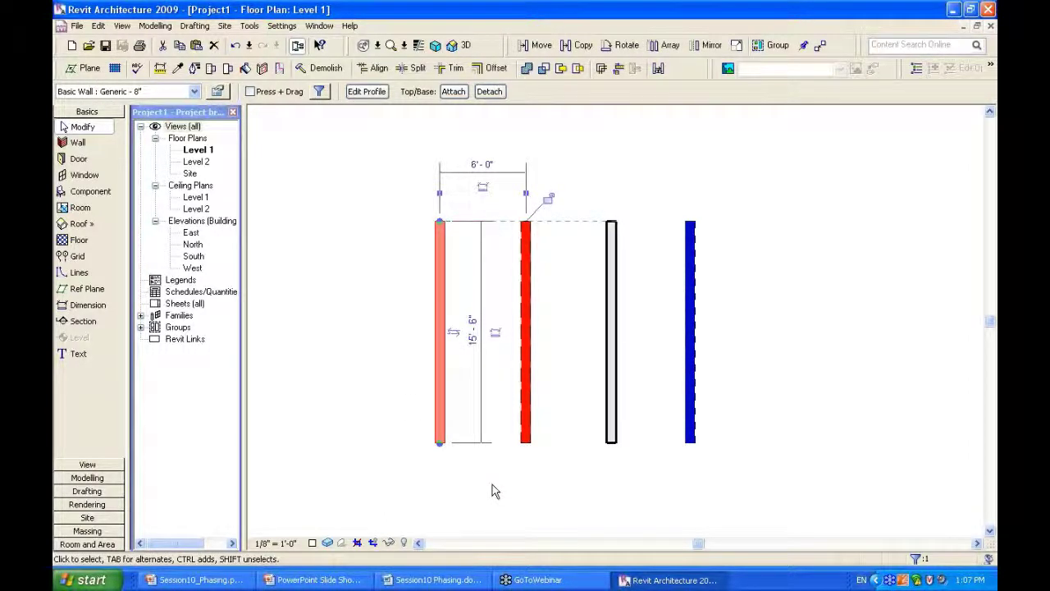
- Review the grey wall's phasing (created Existing, demolished None) and close without changes
{"action": "key", "text": "p"}
{"action": "key", "text": "r"}
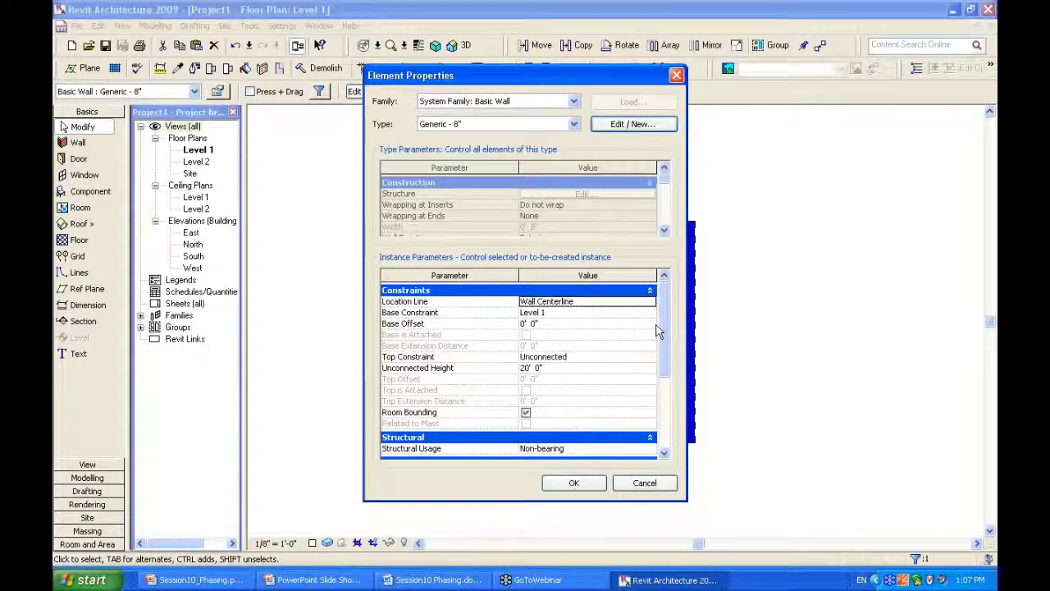
{"action": "scroll", "coordinate": [660, 319], "scroll_direction": "down", "scroll_amount": 3}
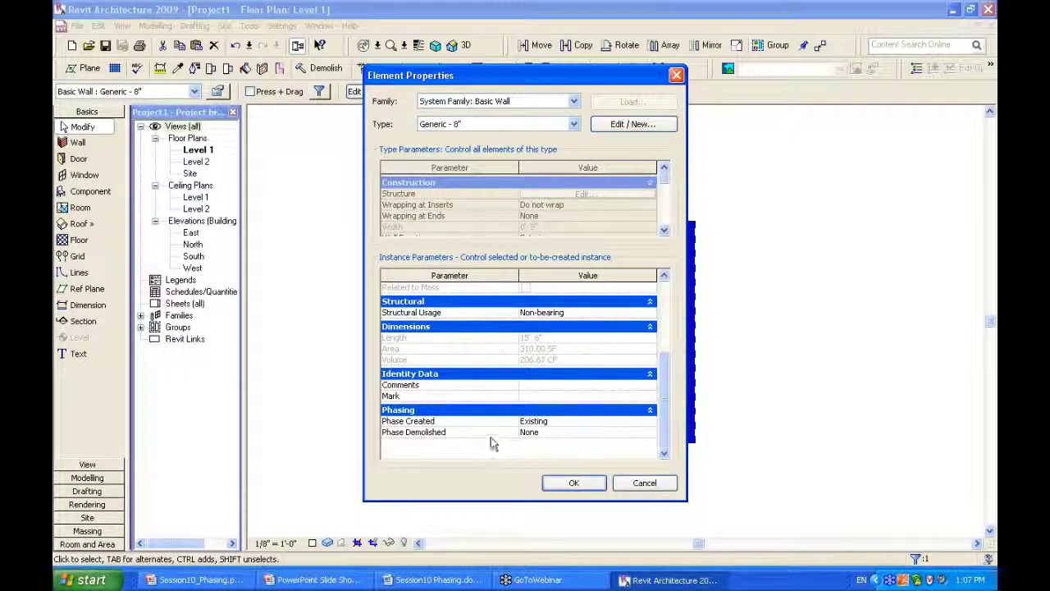
{"action": "left_click", "coordinate": [629, 484]}
{"action": "left_click", "coordinate": [632, 490]}
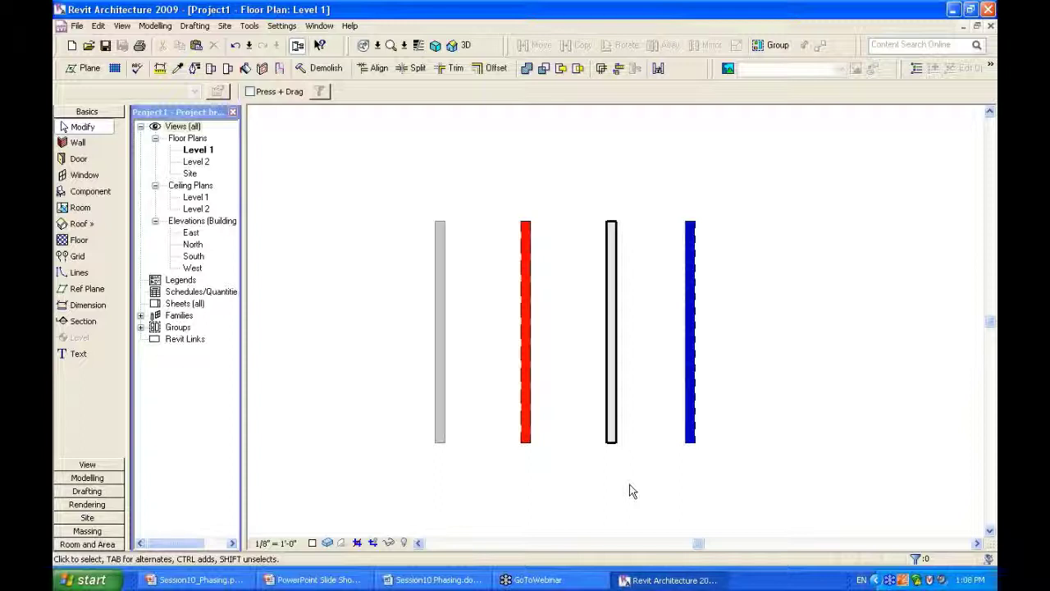
- Open Settings > Phases beside the walls and show the Phase Filters list
{"action": "left_click", "coordinate": [282, 27]}
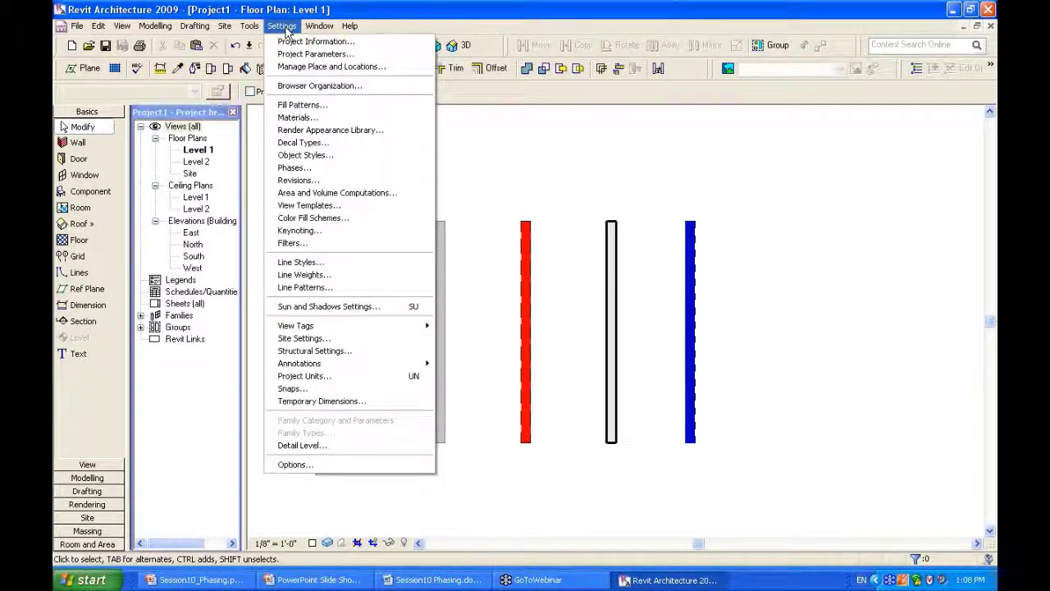
{"action": "left_click", "coordinate": [344, 167]}
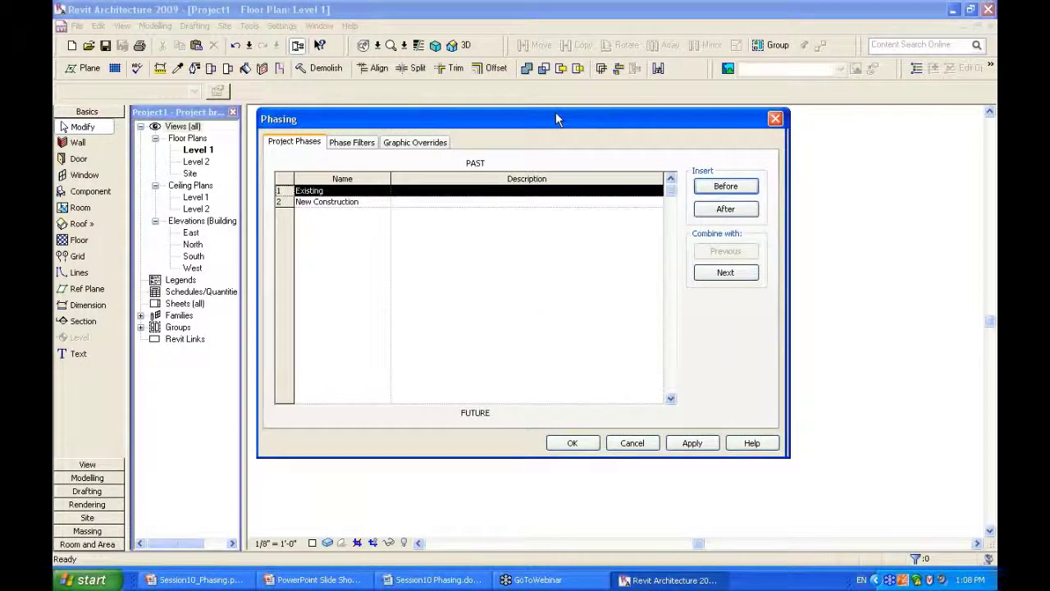
{"action": "left_click_drag", "start_coordinate": [556, 117], "coordinate": [389, 14]}
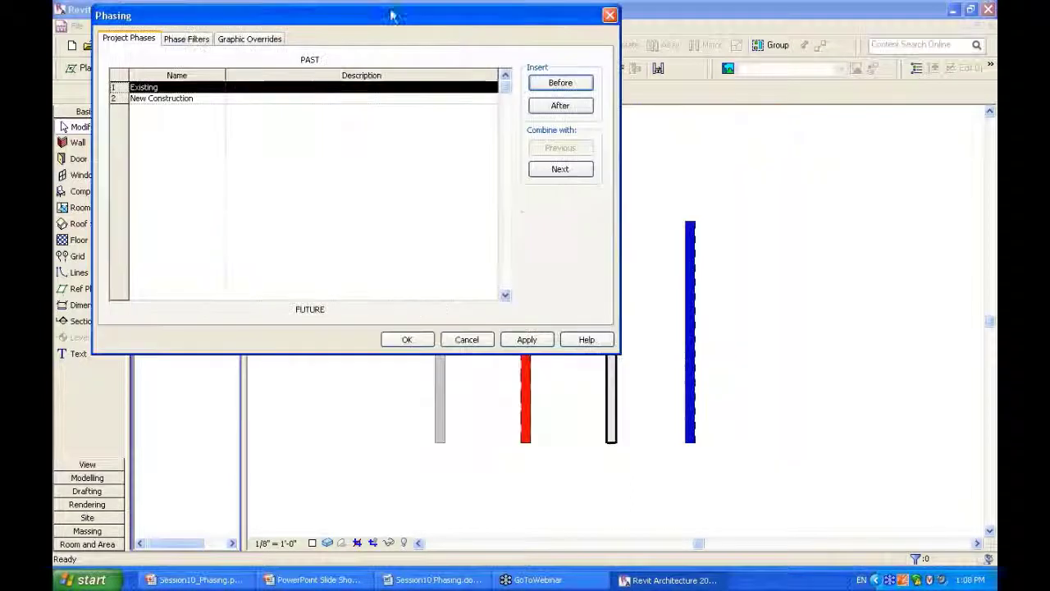
{"action": "left_click", "coordinate": [195, 51]}
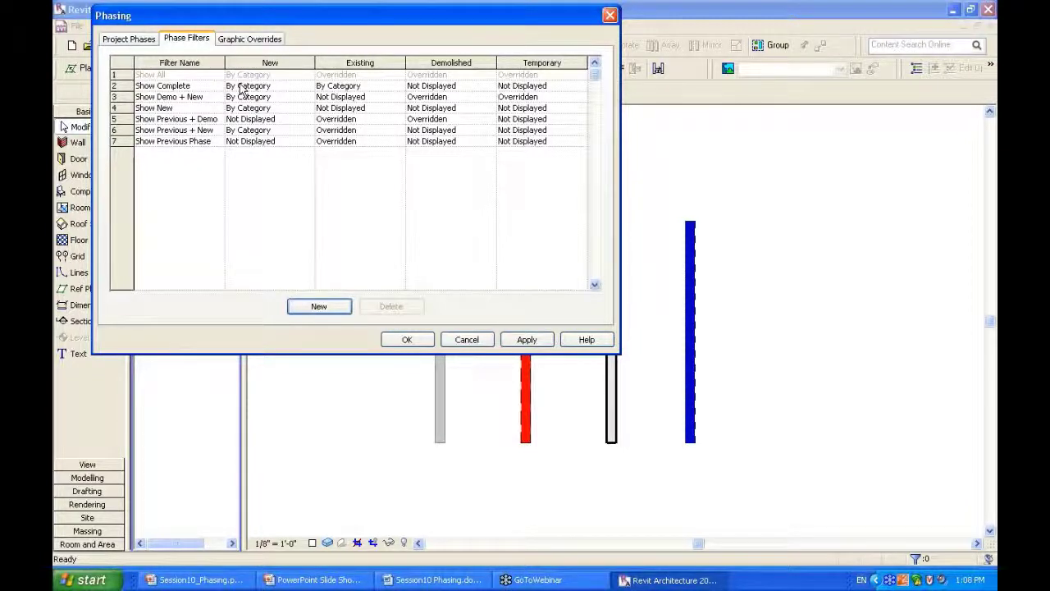
- Widen the Filter Name column and step through filters from Show Complete to Show Previous Phase
{"action": "left_click", "coordinate": [196, 99]}
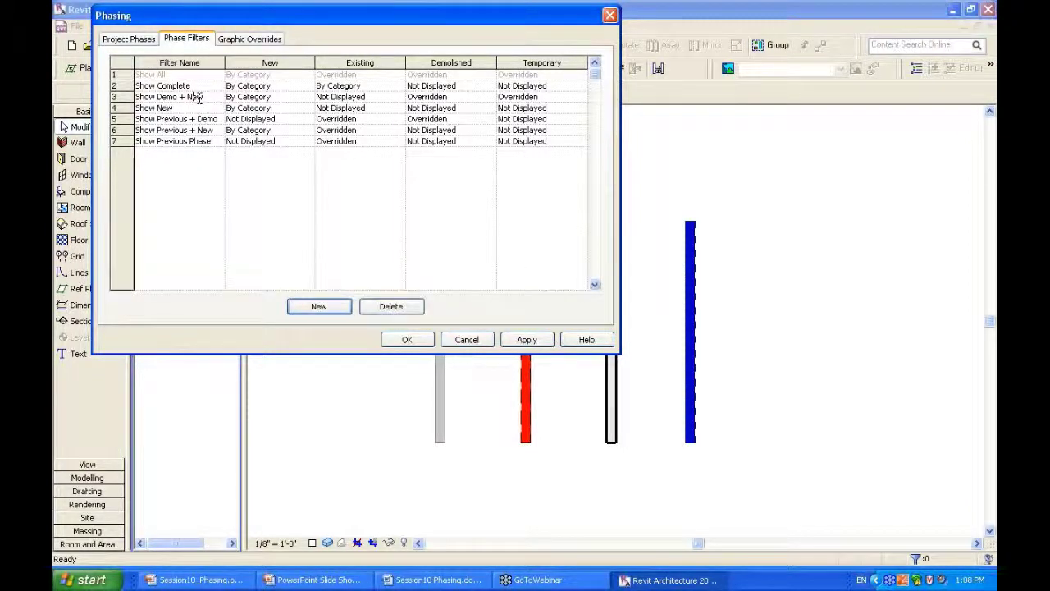
{"action": "left_click_drag", "start_coordinate": [229, 62], "coordinate": [289, 62]}
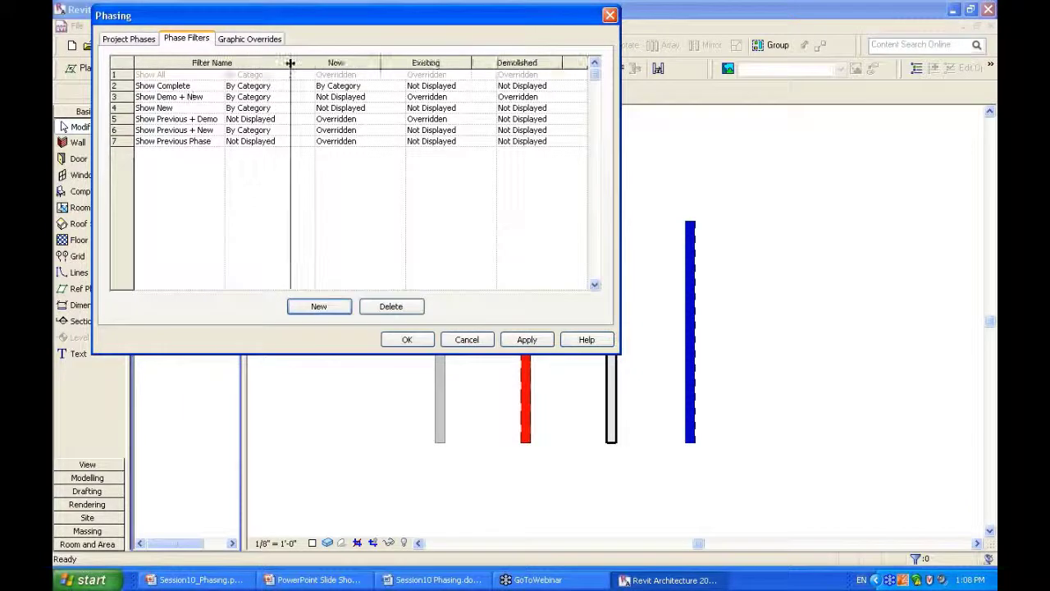
{"action": "left_click", "coordinate": [213, 87]}
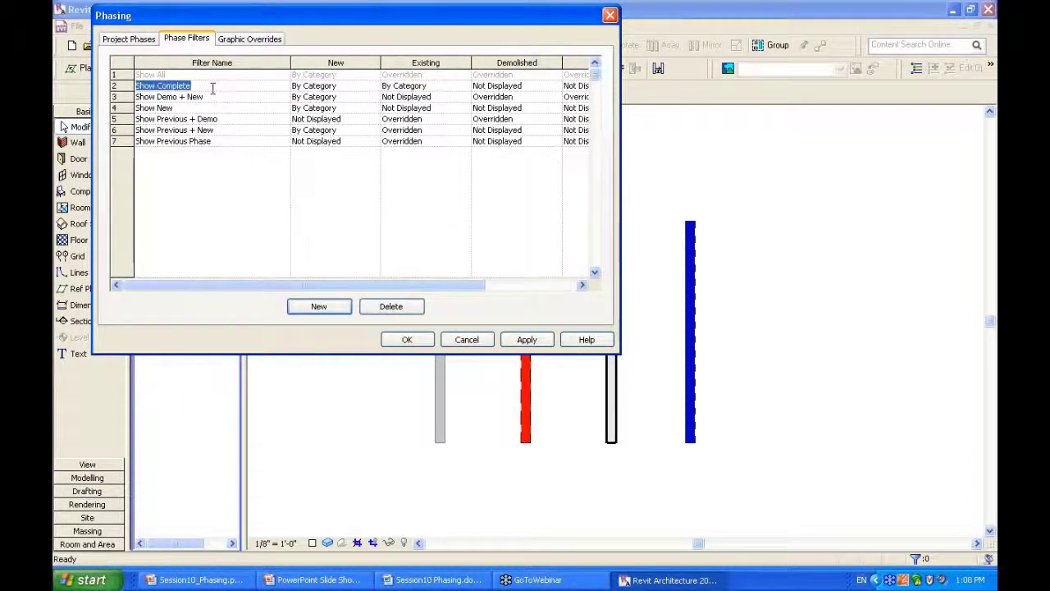
{"action": "left_click", "coordinate": [223, 98]}
{"action": "left_click", "coordinate": [246, 131]}
{"action": "left_click", "coordinate": [246, 122]}
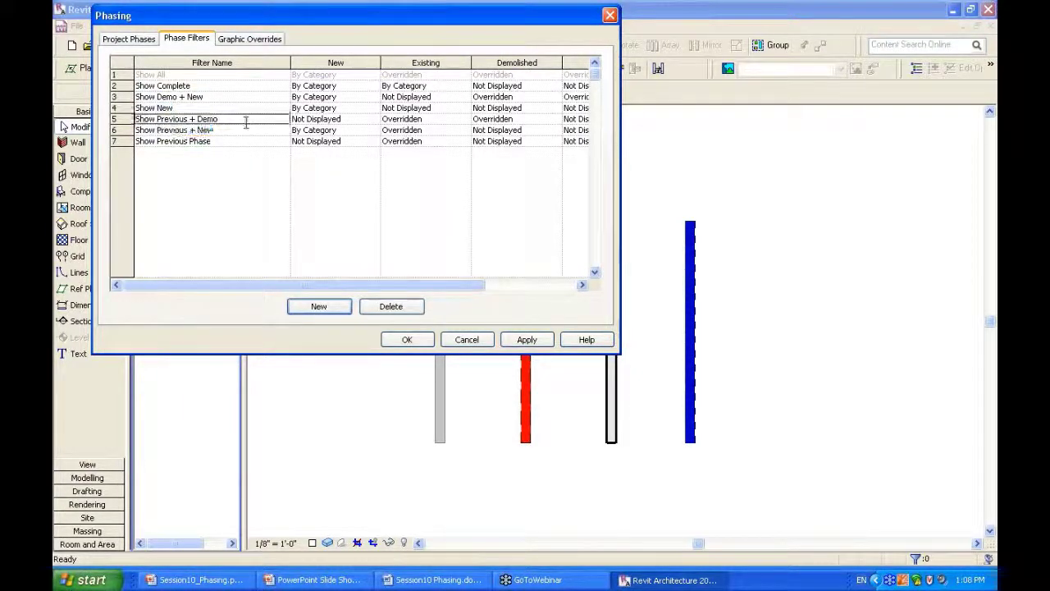
{"action": "left_click", "coordinate": [248, 142]}
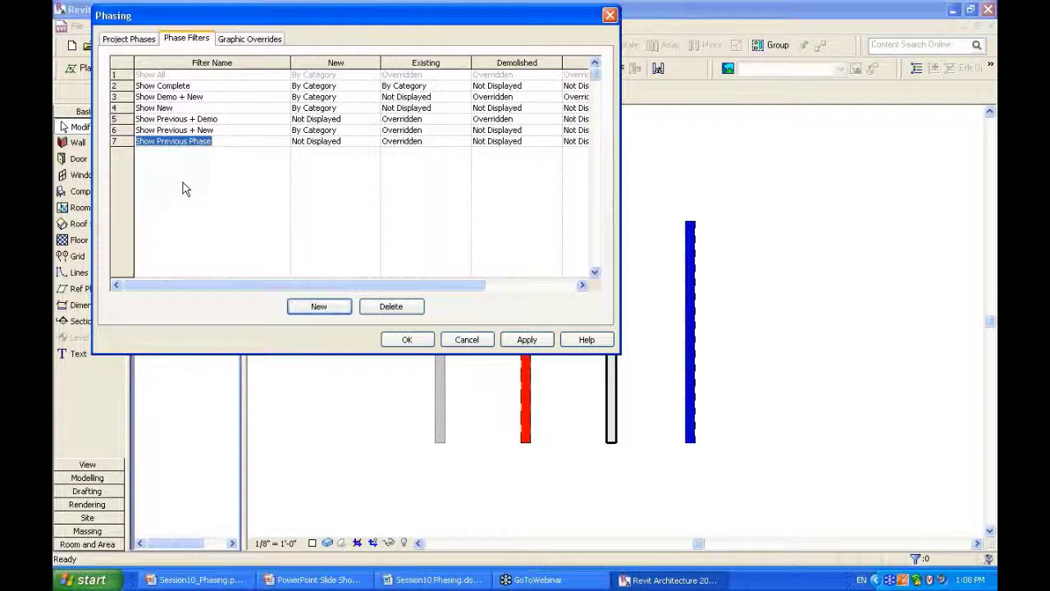
- Step through the filters again and begin editing the Show Complete filter name
{"action": "left_click", "coordinate": [181, 97]}
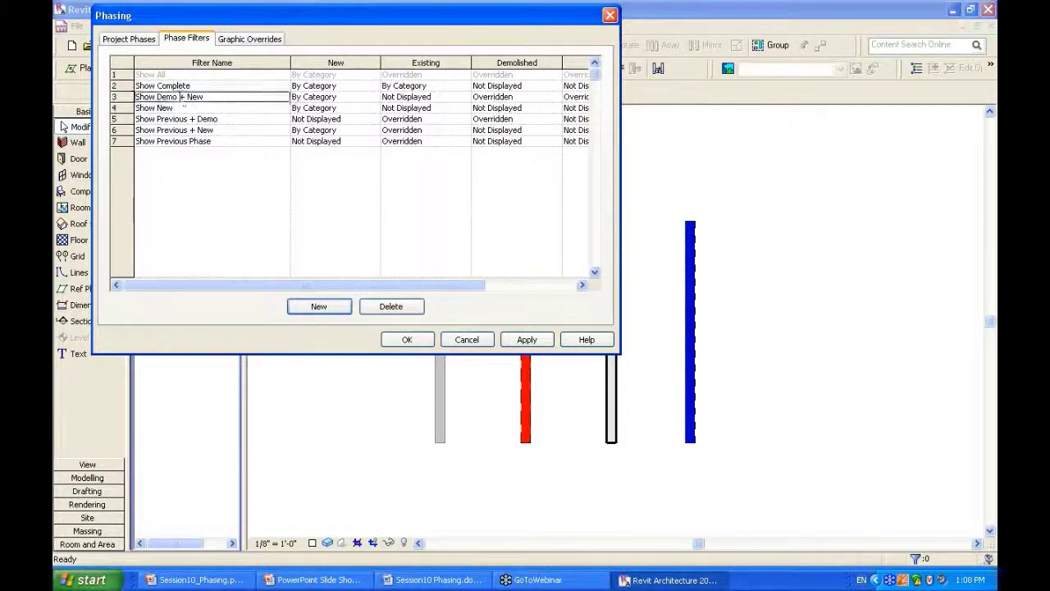
{"action": "left_click", "coordinate": [196, 129]}
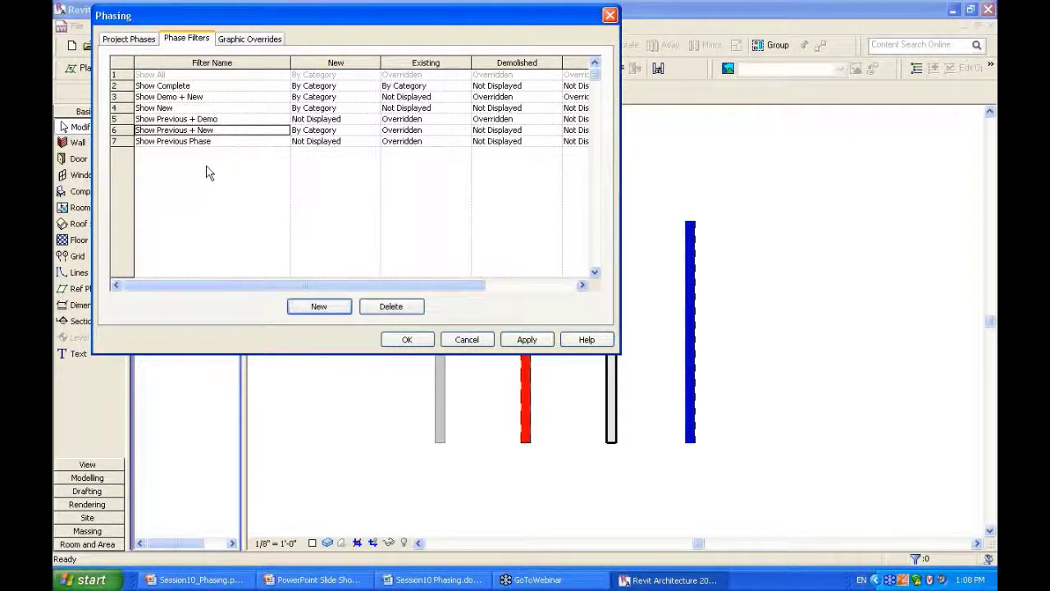
{"action": "left_click", "coordinate": [232, 122]}
{"action": "left_click", "coordinate": [237, 139]}
{"action": "left_click", "coordinate": [238, 87]}
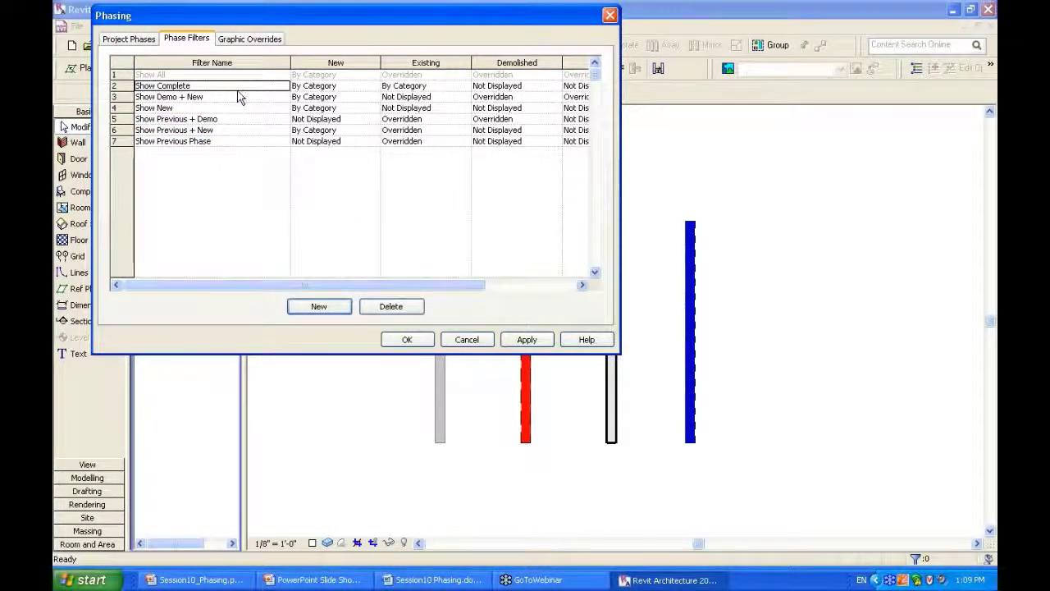
{"action": "left_click", "coordinate": [243, 85]}
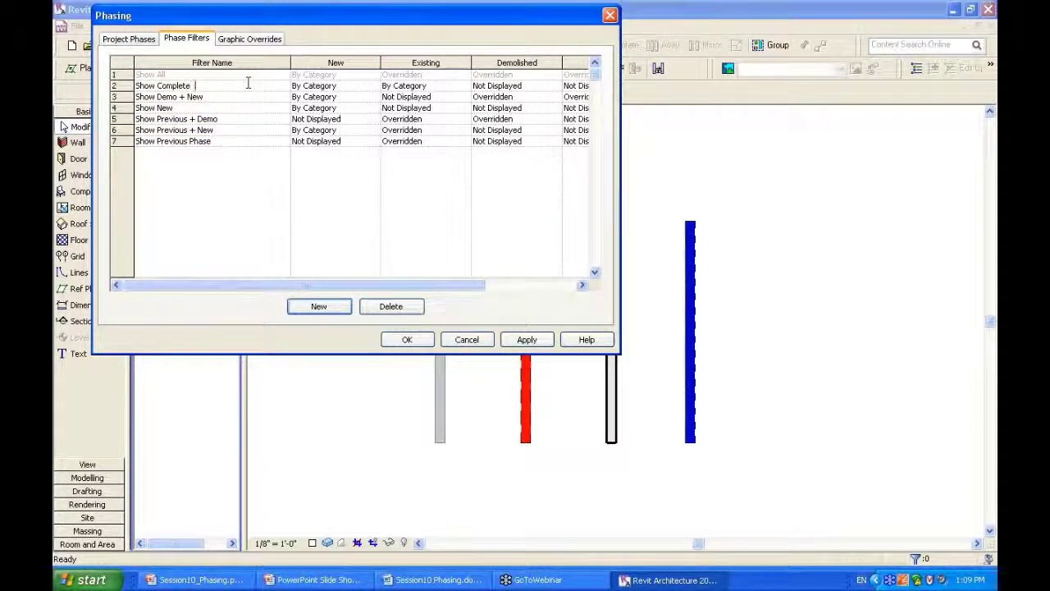
- Append 'N=BY E=BC D=ND' to the Show Complete filter name and readjust the Filter Name column width
{"action": "type", "text": "N"}
{"action": "type", "text": "="}
{"action": "type", "text": "BY "}
{"action": "type", "text": "E"}
{"action": "type", "text": " = BLD "}
{"action": "type", "text": "= BC D ="}
{"action": "type", "text": "ND"}
{"action": "left_click_drag", "start_coordinate": [291, 64], "coordinate": [275, 63]}
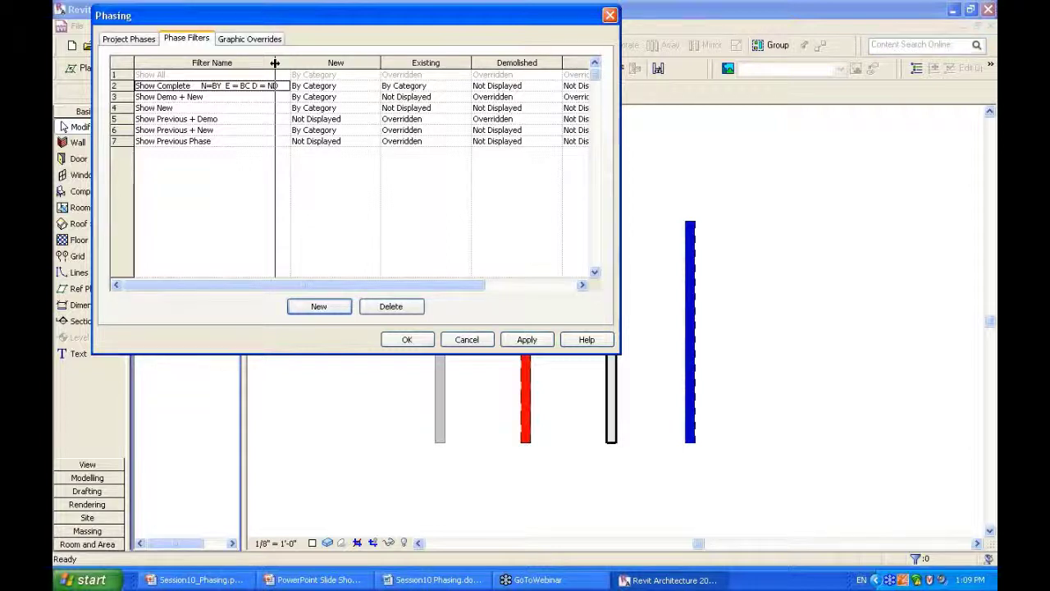
{"action": "left_click_drag", "start_coordinate": [275, 63], "coordinate": [228, 63]}
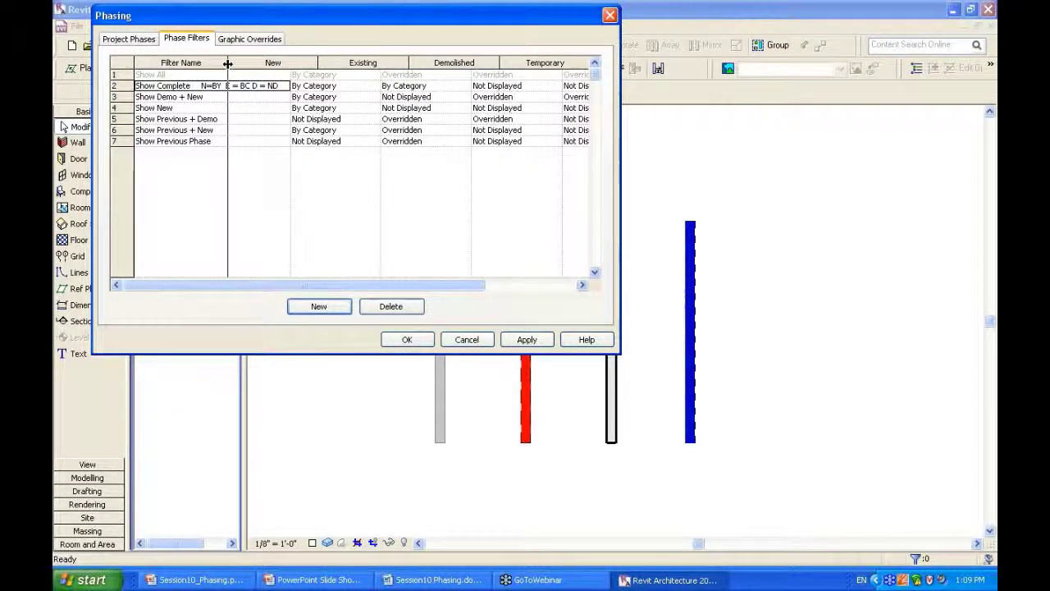
{"action": "left_click_drag", "start_coordinate": [227, 63], "coordinate": [227, 63]}
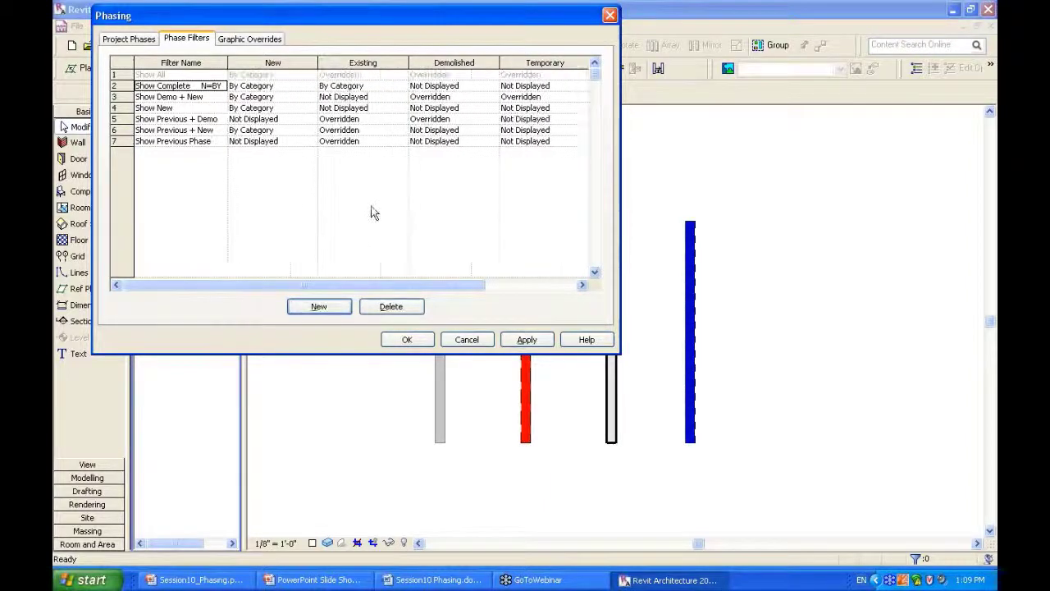
- Capture the phase filter table with SnagIt, then return to Revit's phase Graphic Overrides
{"action": "key", "text": "Print"}
{"action": "left_click", "coordinate": [371, 211]}
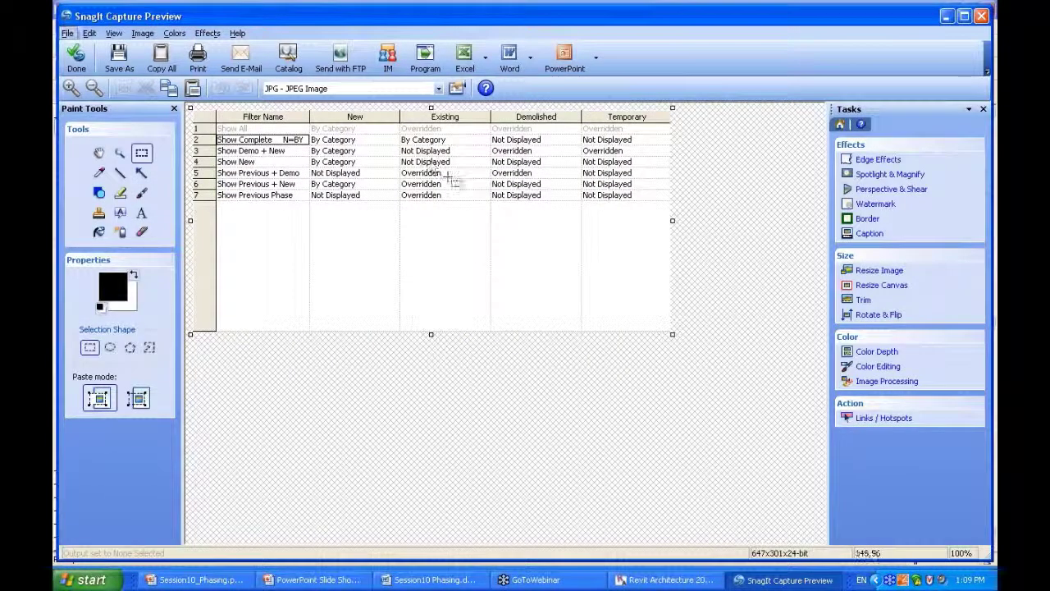
{"action": "key", "text": "alt+Tab"}
{"action": "left_click", "coordinate": [261, 39]}
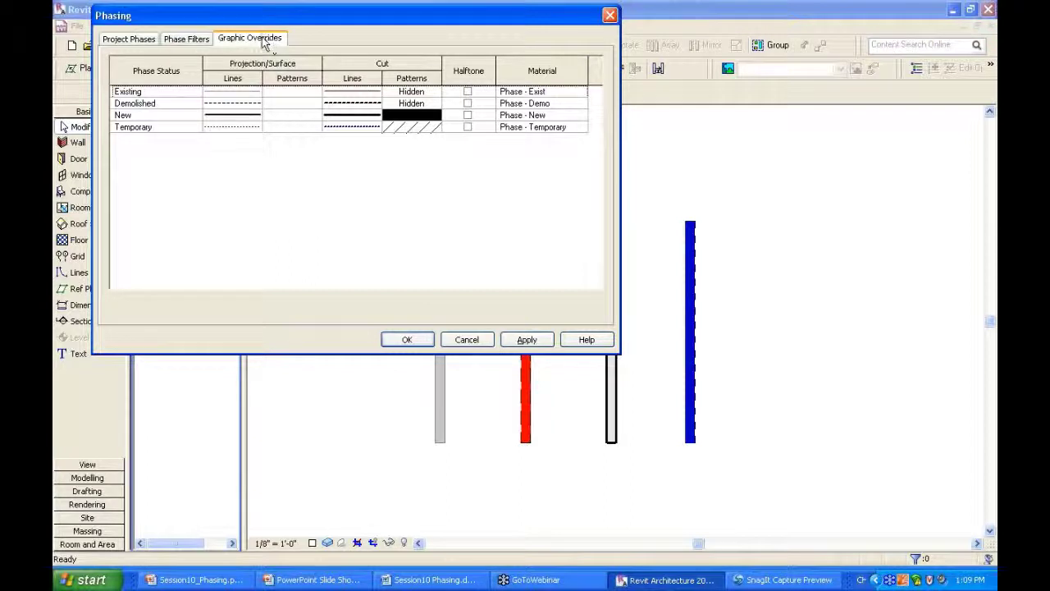
- Widen the Filter Name column to reveal Show Complete's full note 'N=BY E = BC D = ND'
{"action": "left_click", "coordinate": [186, 39]}
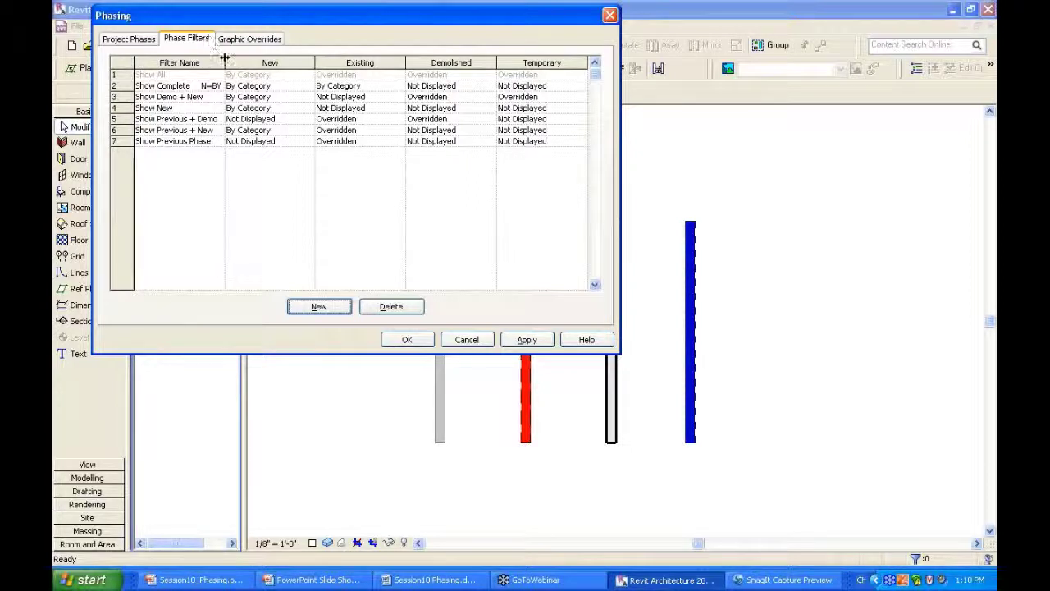
{"action": "left_click_drag", "start_coordinate": [225, 69], "coordinate": [295, 69]}
{"action": "left_click", "coordinate": [168, 85]}
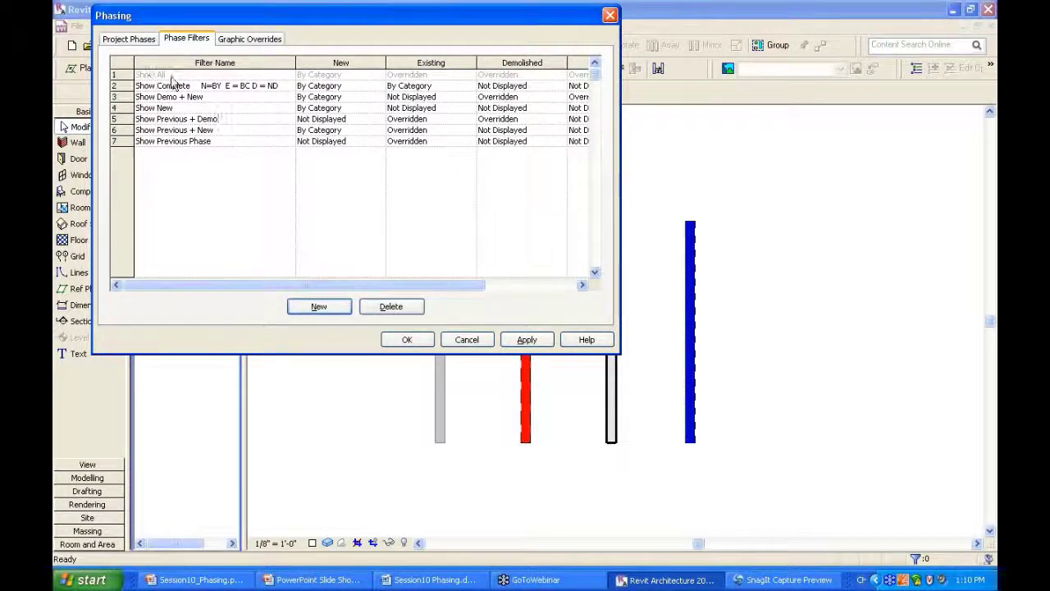
{"action": "left_click_drag", "start_coordinate": [201, 86], "coordinate": [374, 95]}
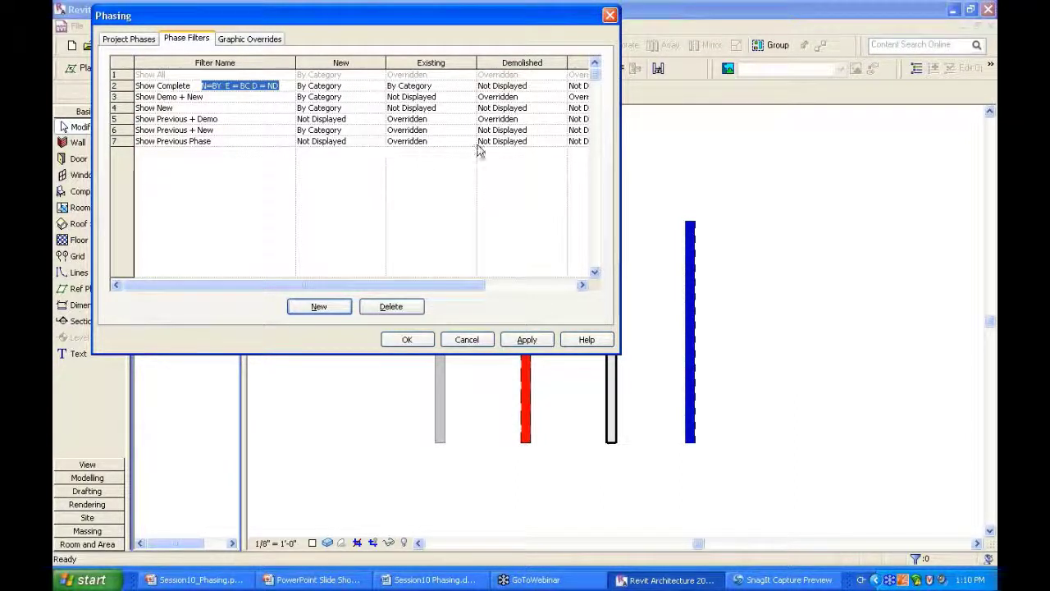
{"action": "left_click", "coordinate": [283, 86]}
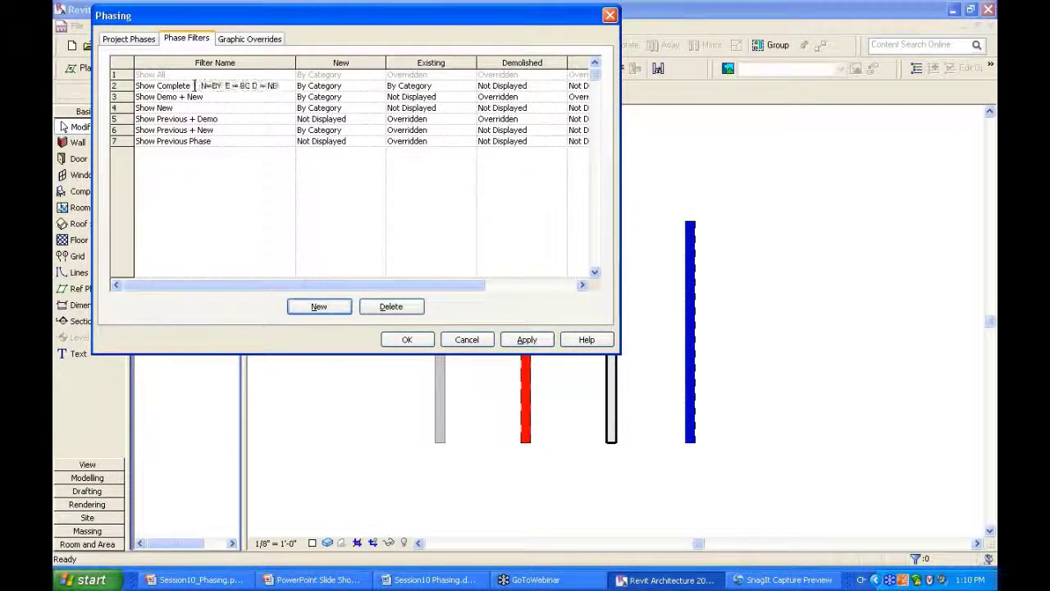
- Try Not Displayed for Show Complete's New setting, then revert it to By Category
{"action": "left_click", "coordinate": [379, 86]}
{"action": "left_click", "coordinate": [378, 86]}
{"action": "left_click", "coordinate": [324, 119]}
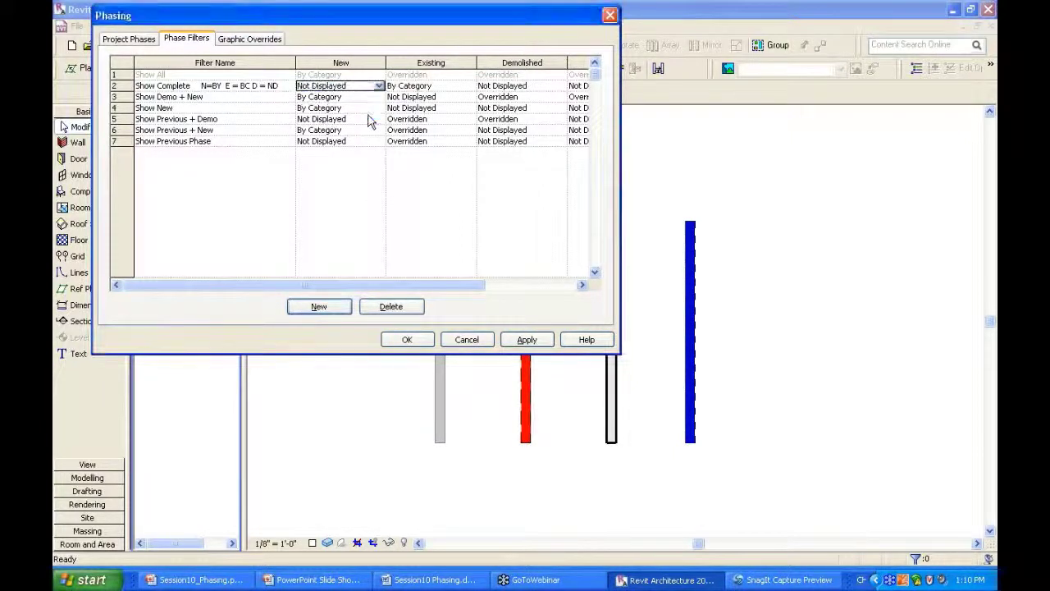
{"action": "left_click_drag", "start_coordinate": [194, 86], "coordinate": [136, 85]}
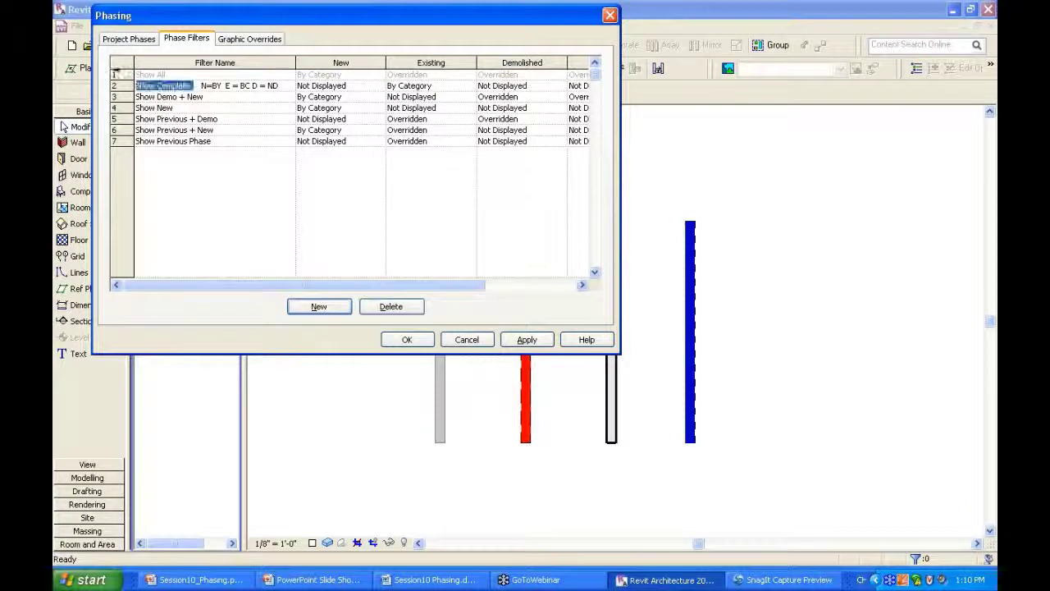
{"action": "left_click", "coordinate": [345, 86]}
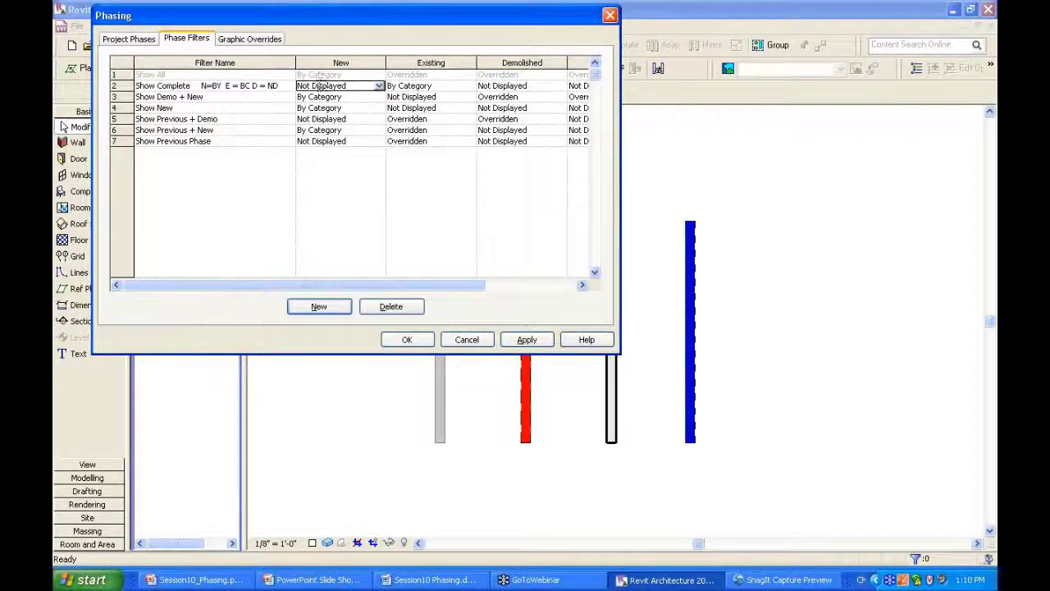
{"action": "left_click", "coordinate": [379, 86]}
{"action": "left_click", "coordinate": [345, 97]}
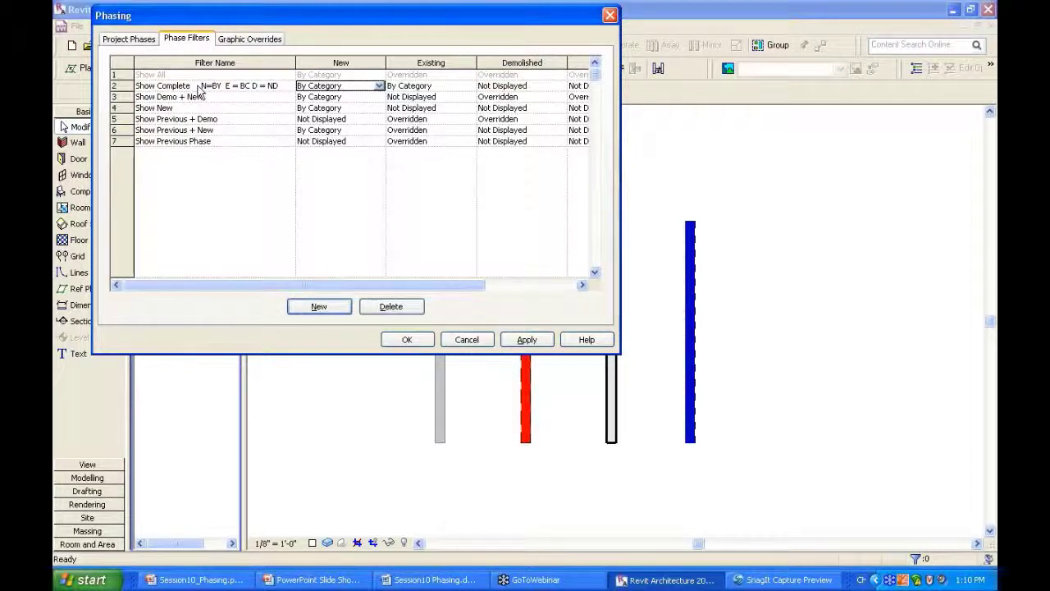
{"action": "left_click", "coordinate": [232, 39]}
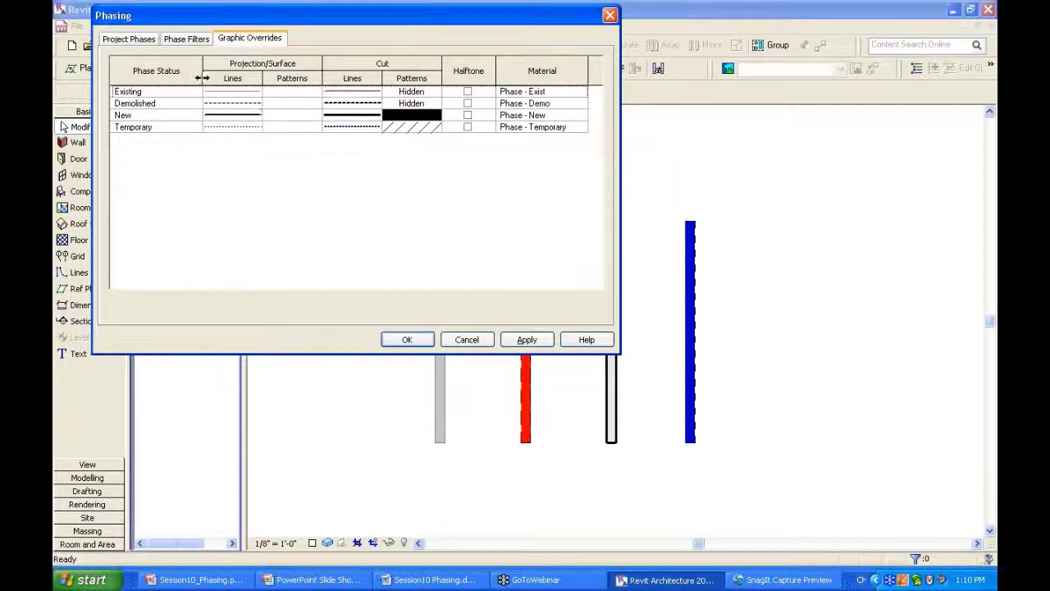
- Review the Existing, New and Temporary rows in the phase graphic overrides
{"action": "left_click", "coordinate": [164, 94]}
{"action": "left_click", "coordinate": [171, 115]}
{"action": "left_click", "coordinate": [175, 128]}
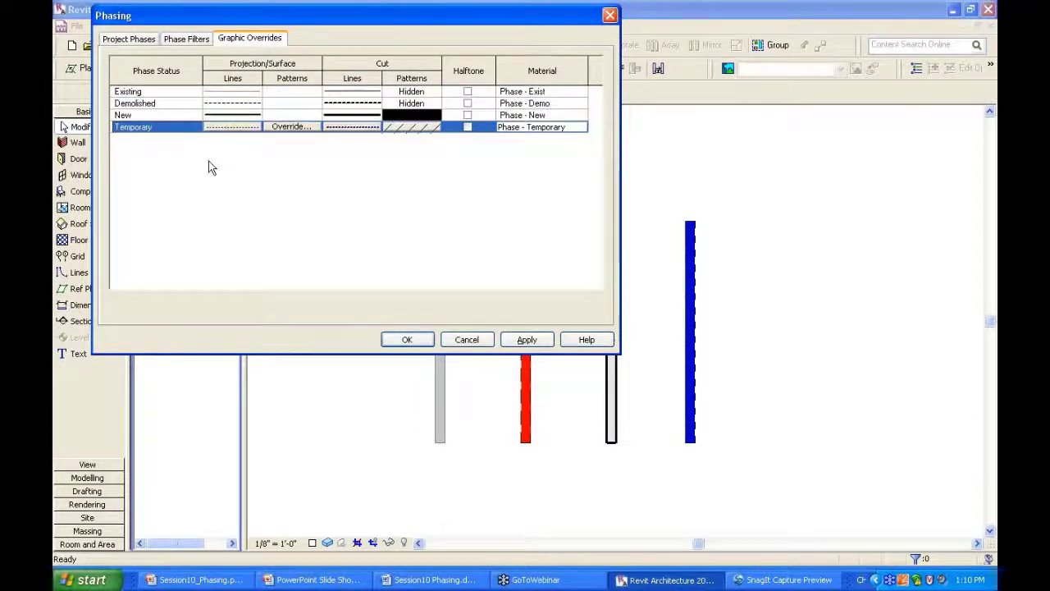
{"action": "left_click", "coordinate": [202, 42]}
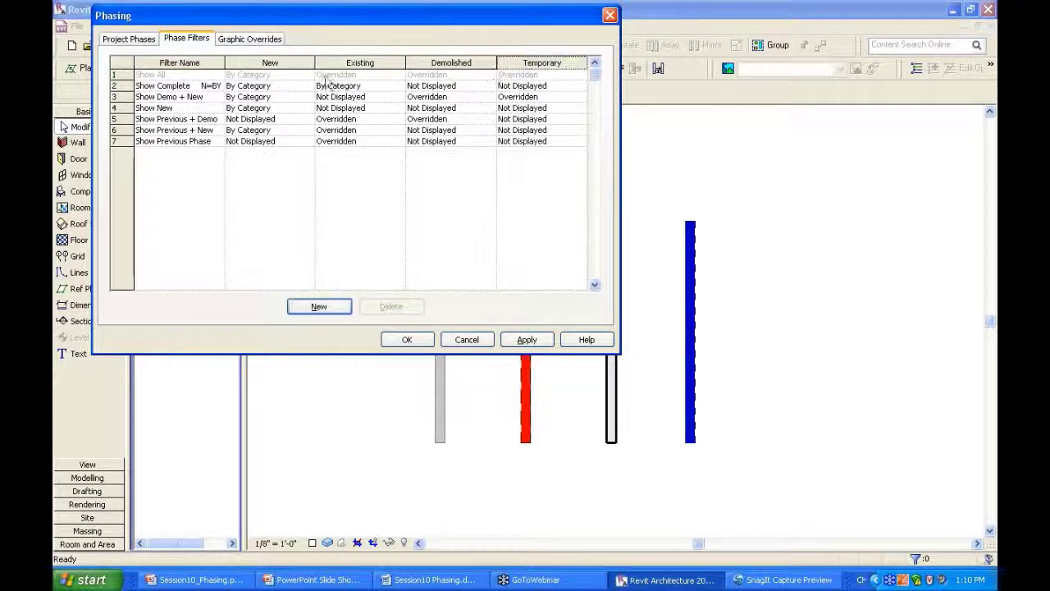
{"action": "left_click", "coordinate": [255, 38]}
{"action": "left_click", "coordinate": [140, 115]}
{"action": "left_click", "coordinate": [148, 128]}
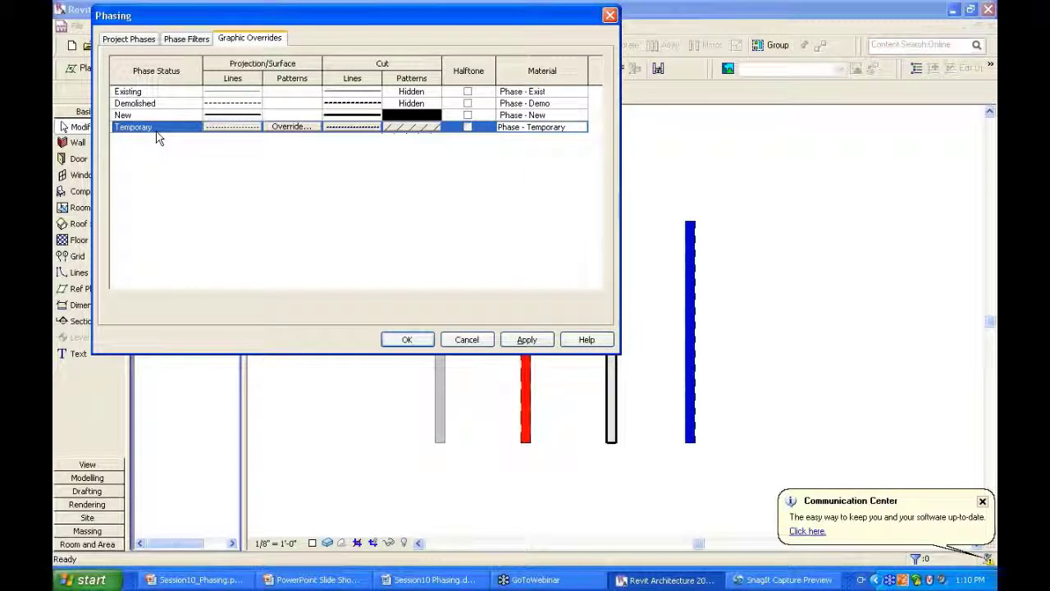
{"action": "left_click", "coordinate": [164, 94]}
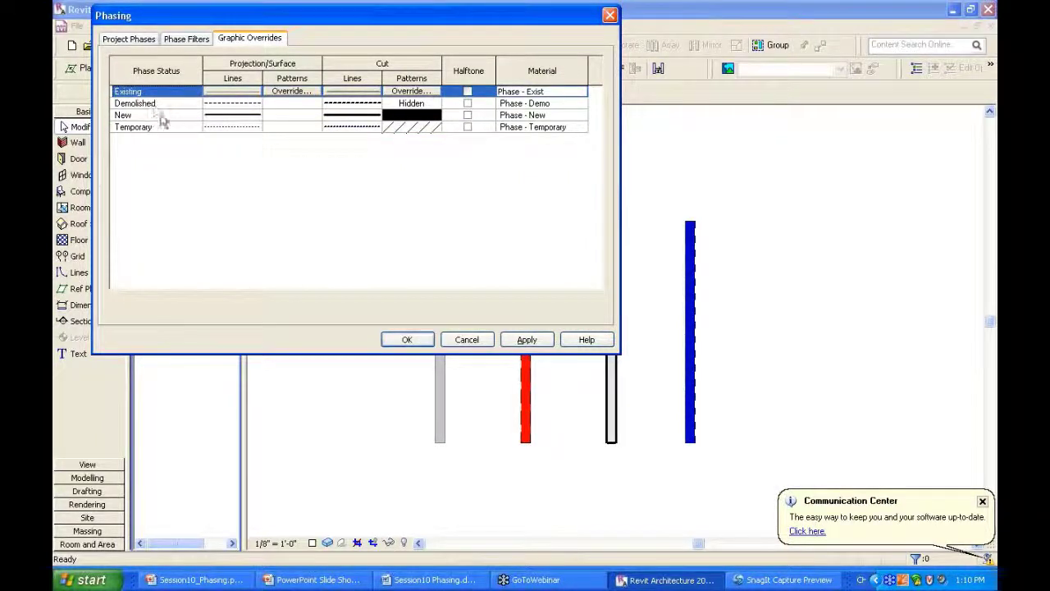
{"action": "key", "text": "Down"}
{"action": "key", "text": "Down"}
{"action": "key", "text": "Down"}
- Close the Phasing dialog and window-select the grey wall at the left of the plan
{"action": "left_click", "coordinate": [186, 38]}
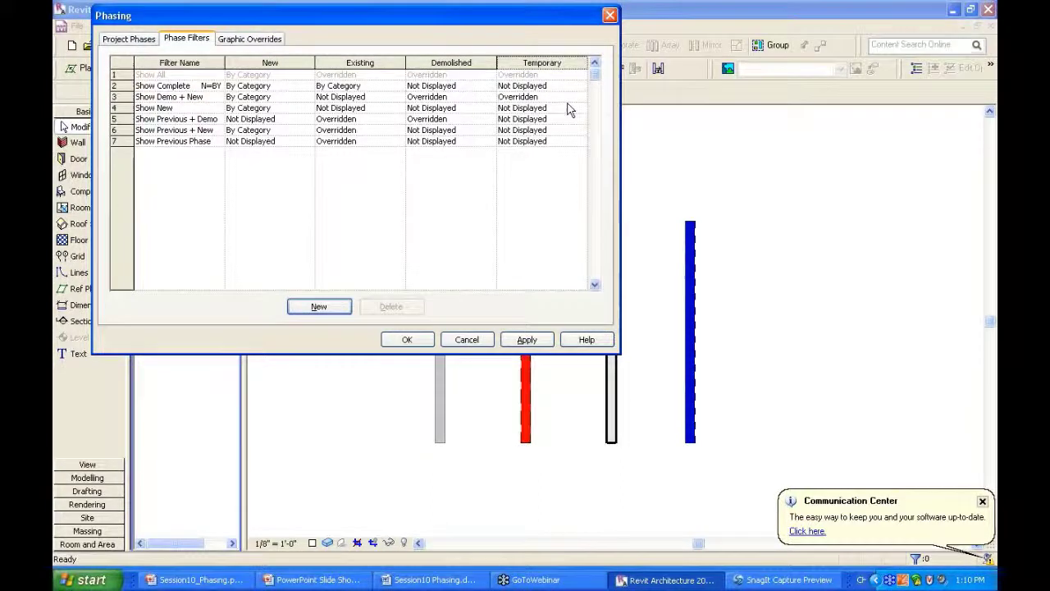
{"action": "key", "text": "Escape"}
{"action": "left_click_drag", "start_coordinate": [387, 173], "coordinate": [495, 490]}
- Check the grey wall's Phase Created and Phase Demolished values in its Element Properties
{"action": "right_click", "coordinate": [374, 296]}
{"action": "left_click", "coordinate": [435, 569]}
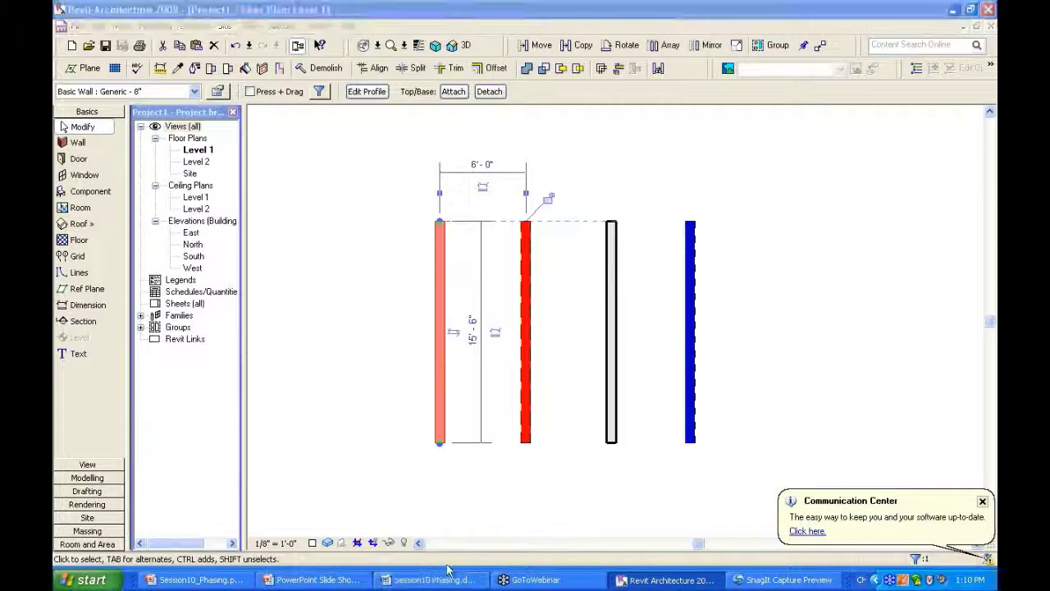
{"action": "scroll", "coordinate": [665, 345], "scroll_direction": "down", "scroll_amount": 4}
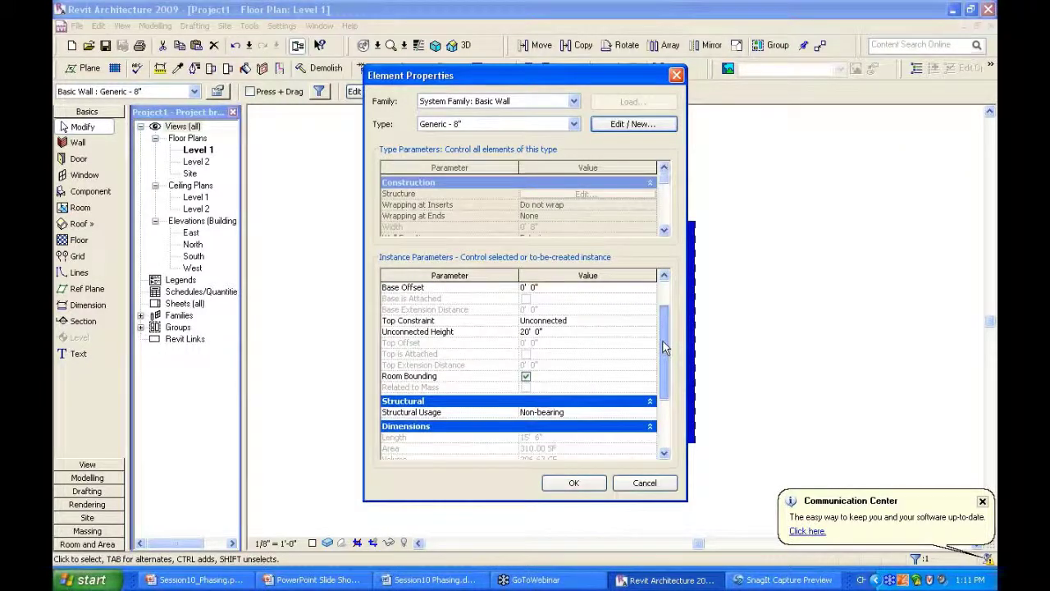
{"action": "left_click", "coordinate": [576, 421]}
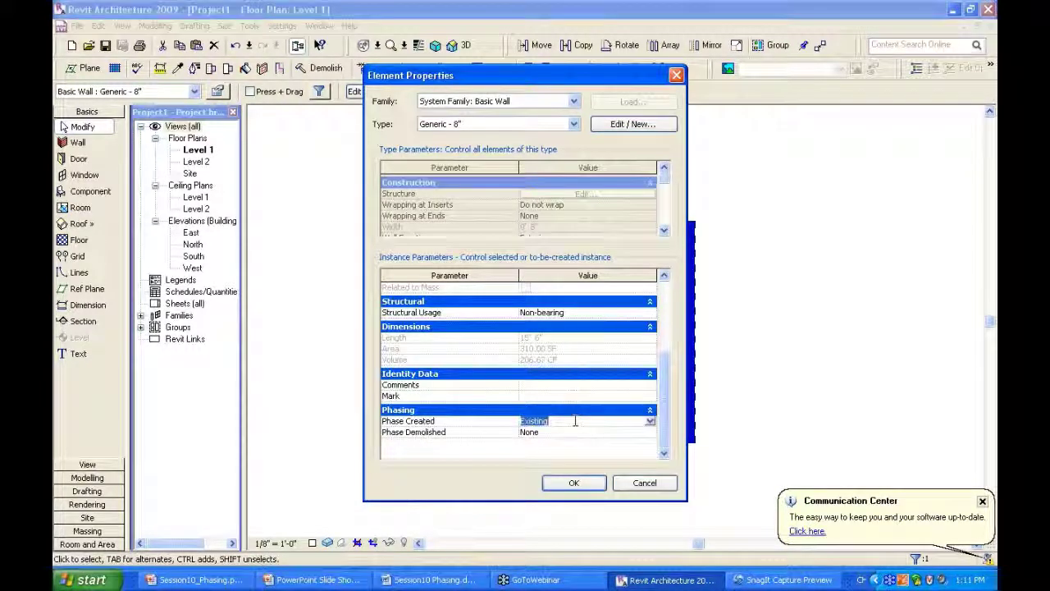
{"action": "left_click", "coordinate": [536, 433]}
{"action": "left_click", "coordinate": [567, 424]}
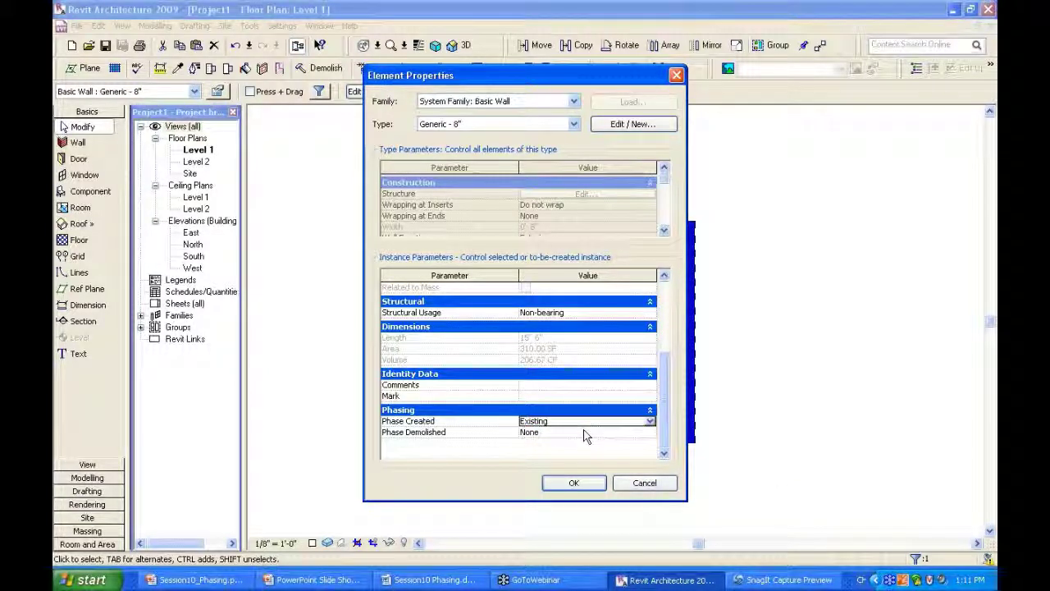
{"action": "key", "text": "Return"}
- Check the red wall's phases, demolished in New Construction, then open the Settings menu
{"action": "left_click_drag", "start_coordinate": [498, 192], "coordinate": [563, 481]}
{"action": "right_click", "coordinate": [558, 417]}
{"action": "left_click", "coordinate": [603, 405]}
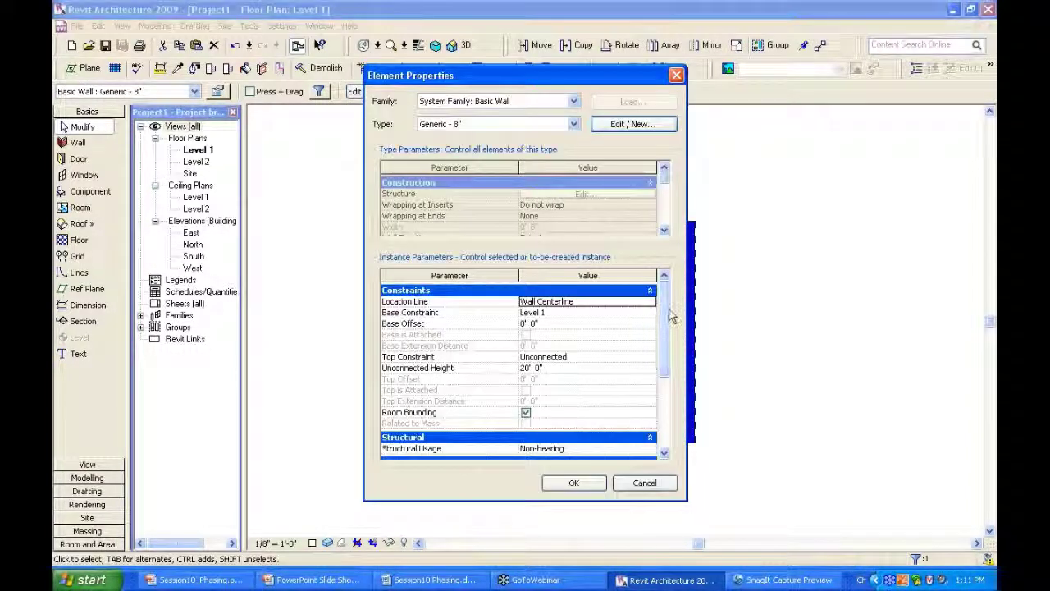
{"action": "scroll", "coordinate": [565, 427], "scroll_direction": "down", "scroll_amount": 4}
{"action": "left_click", "coordinate": [556, 422]}
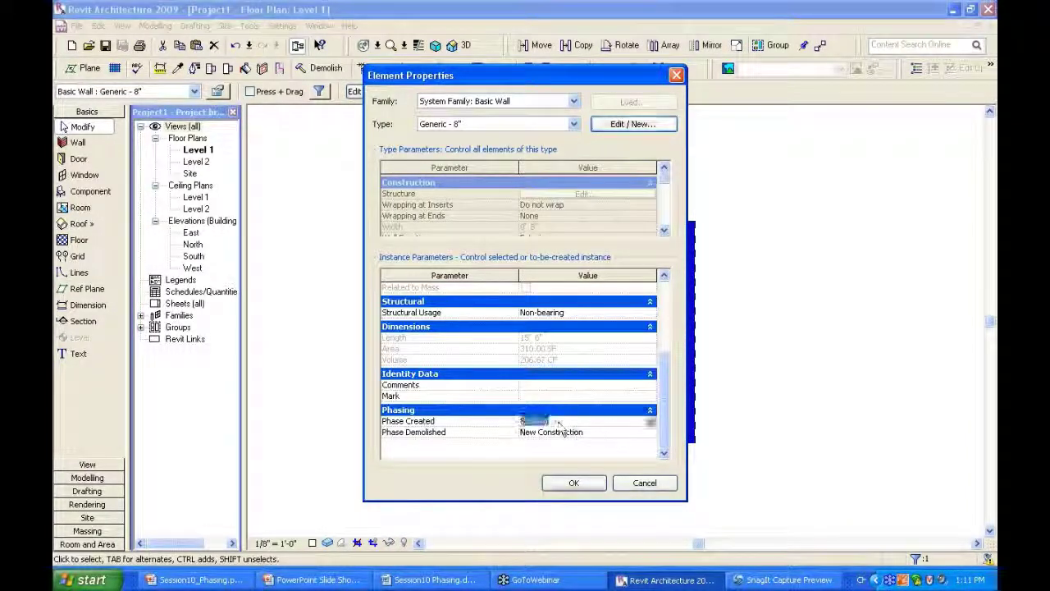
{"action": "left_click", "coordinate": [611, 433]}
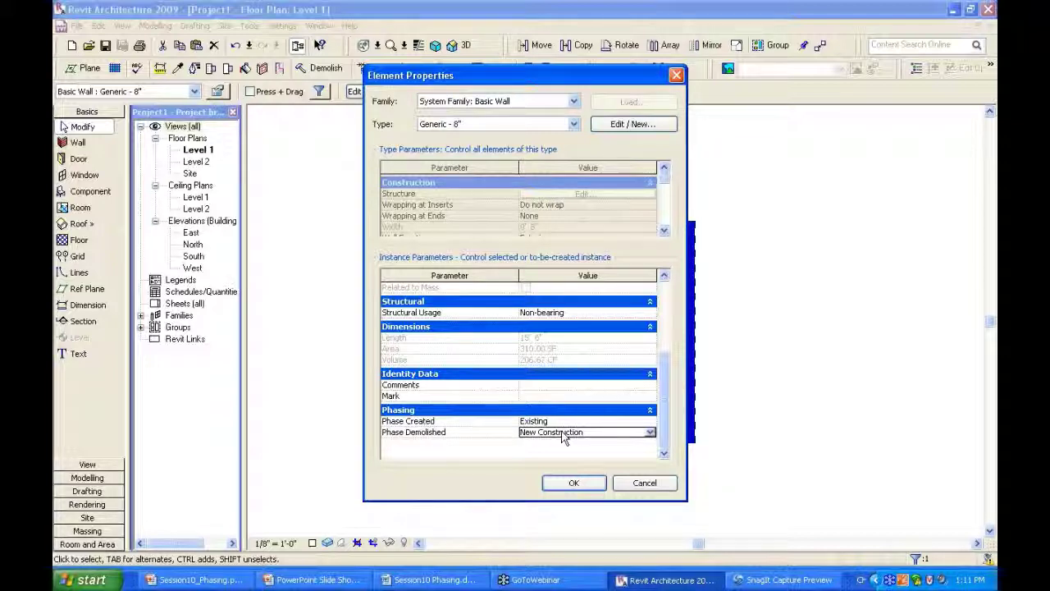
{"action": "key", "text": "Return"}
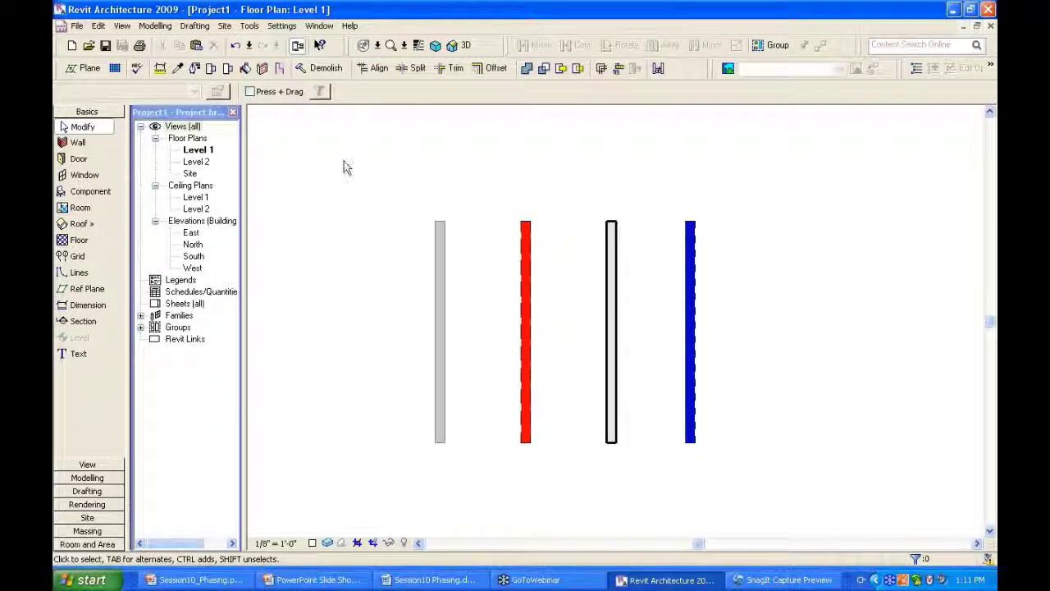
{"action": "left_click", "coordinate": [287, 26]}
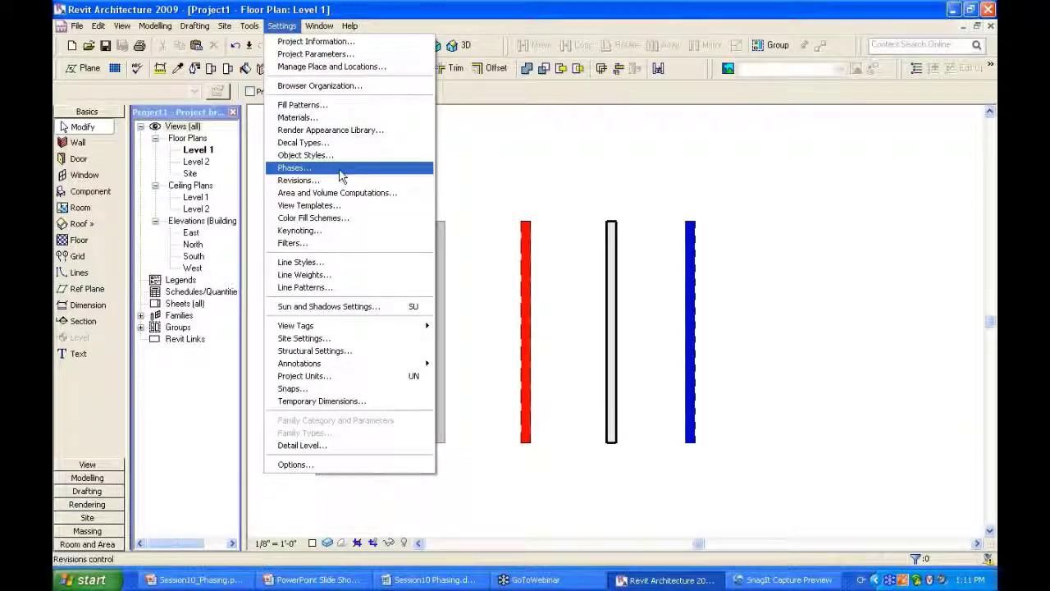